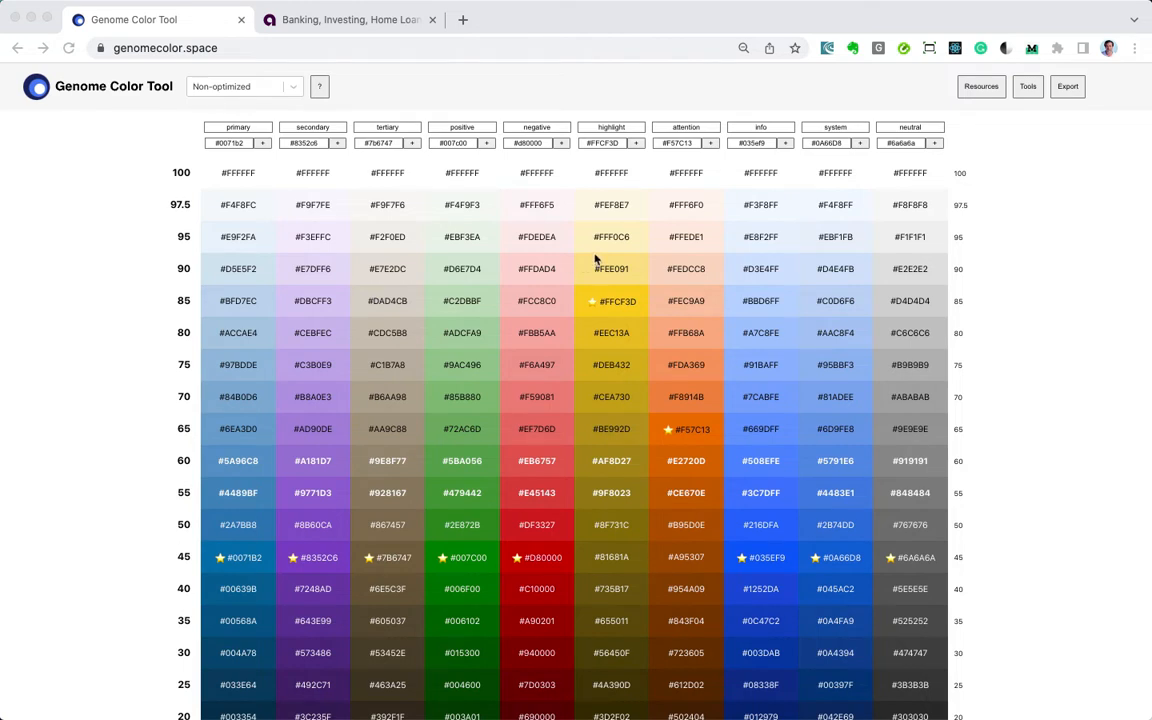
# Switch to Figma and stack copies of the brand palette's three purple swatches (#3e0046, #650360, #9c27b0) vertically below the image.
pyautogui.press('super+Tab')
pyautogui.press('super+Tab')
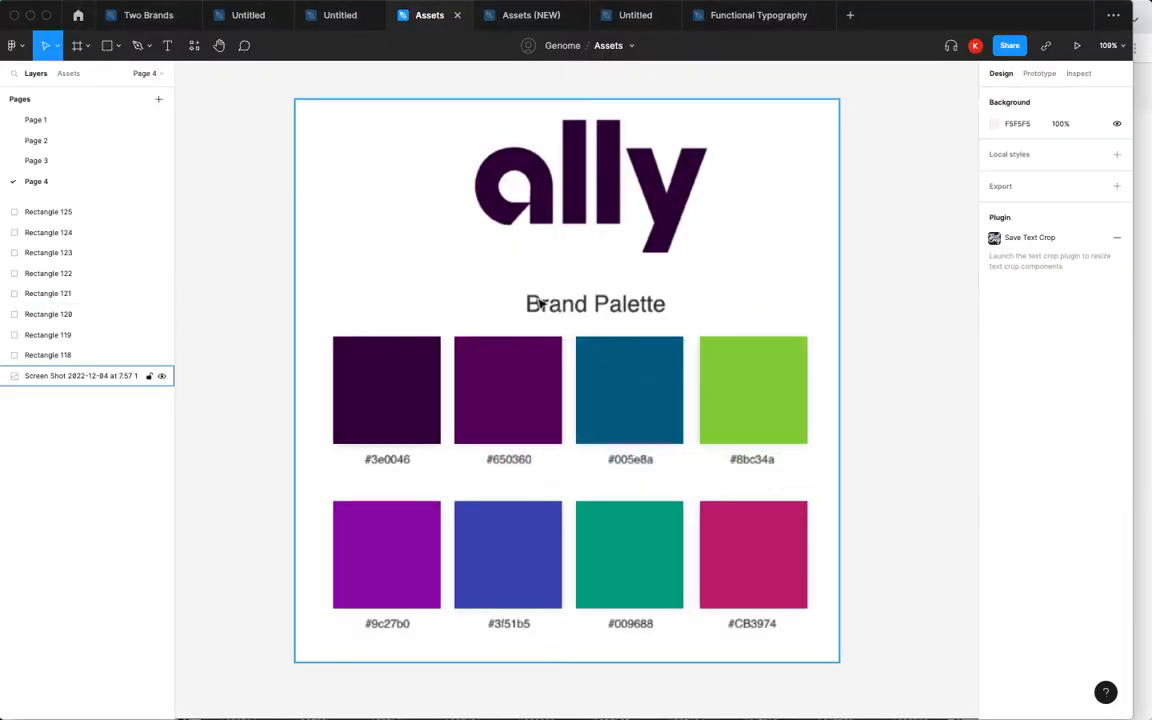
pyautogui.click(563, 254)
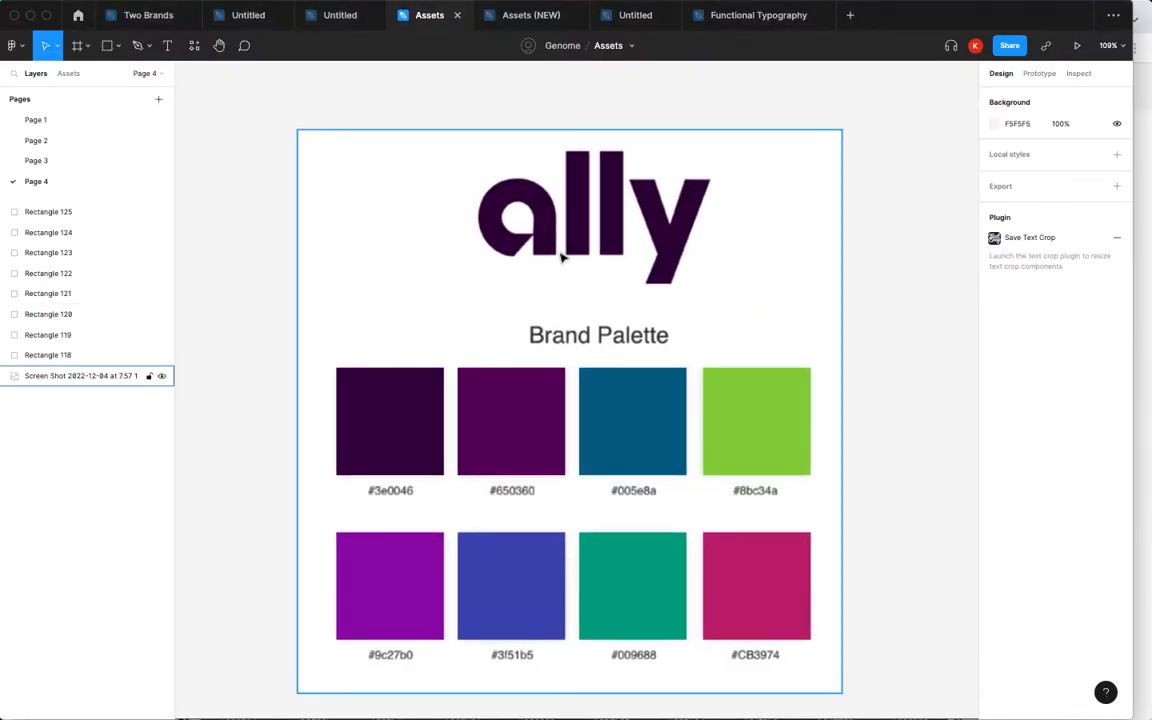
pyautogui.scroll(-3, 578, 263)
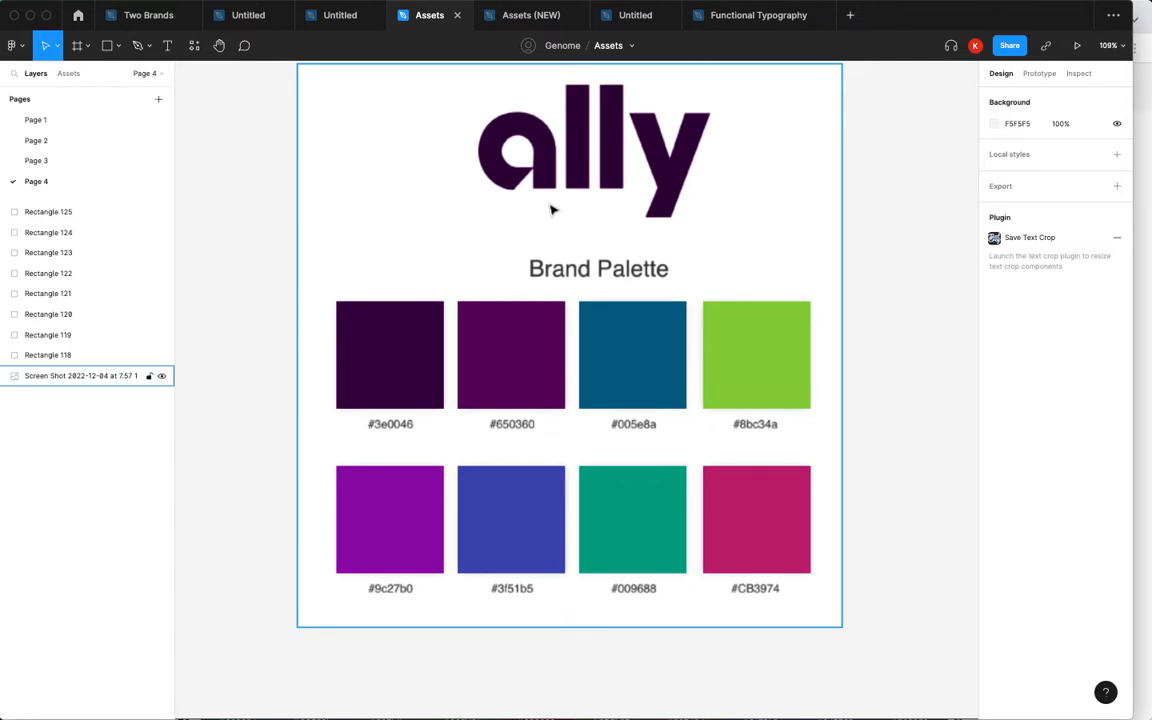
pyautogui.scroll(-5, 537, 265)
pyautogui.press('super+Tab')
pyautogui.scroll(-3, 440, 255)
pyautogui.click(449, 244)
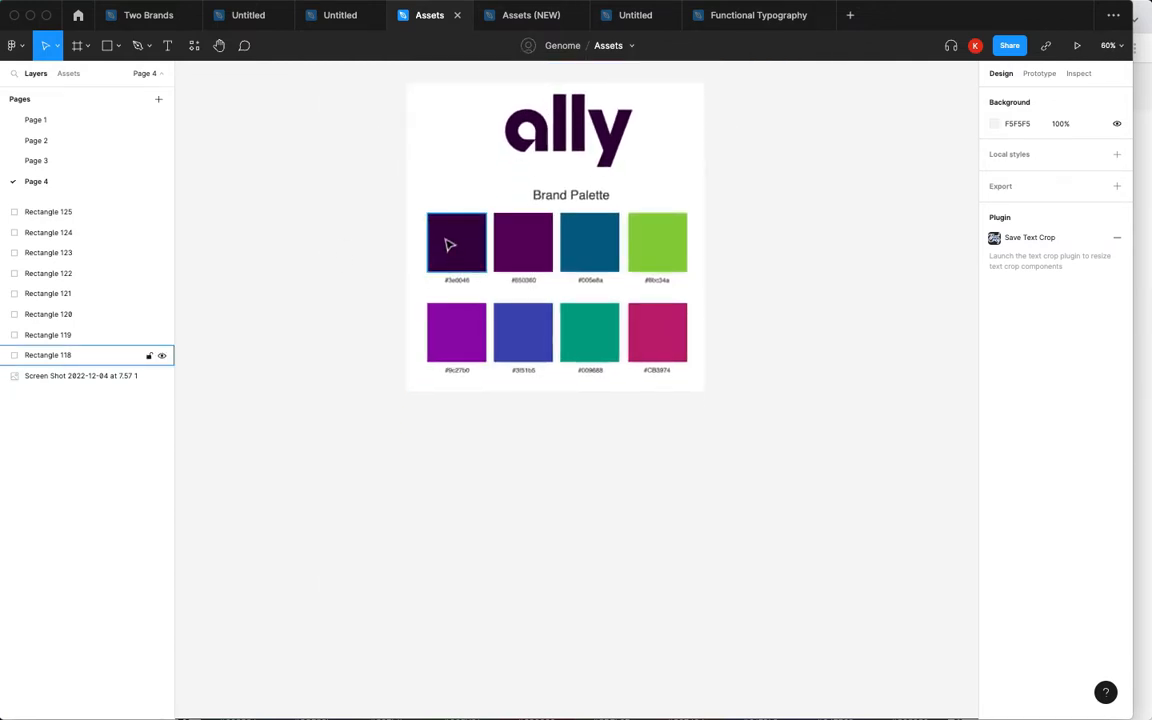
pyautogui.click(457, 252)
pyautogui.moveTo(470, 252); pyautogui.dragTo(500, 427)
pyautogui.moveTo(519, 256); pyautogui.dragTo(473, 499)
pyautogui.moveTo(452, 355); pyautogui.dragTo(479, 567)
# Stack copies of the teal #009688 and green #8bc34a swatches beside the purple column, with teal above green.
pyautogui.moveTo(646, 264); pyautogui.dragTo(558, 486)
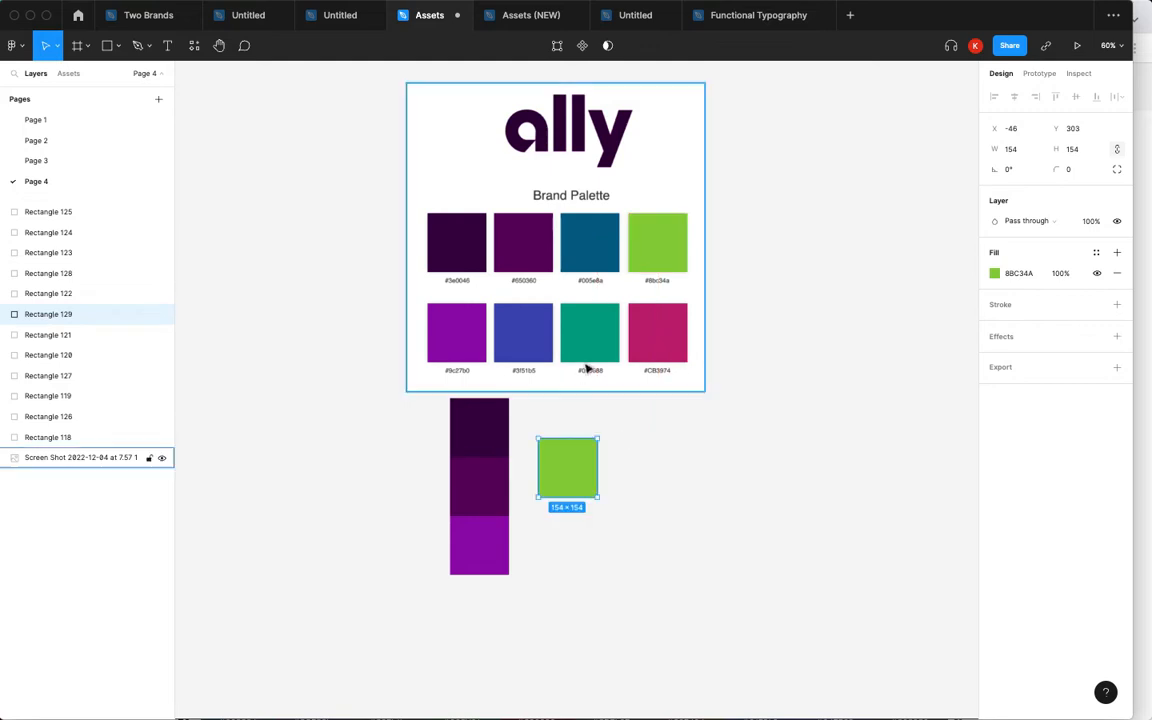
pyautogui.moveTo(589, 352); pyautogui.dragTo(576, 437)
pyautogui.keyDown('shift'); pyautogui.click(582, 459); pyautogui.keyUp('shift')
pyautogui.click(645, 433)
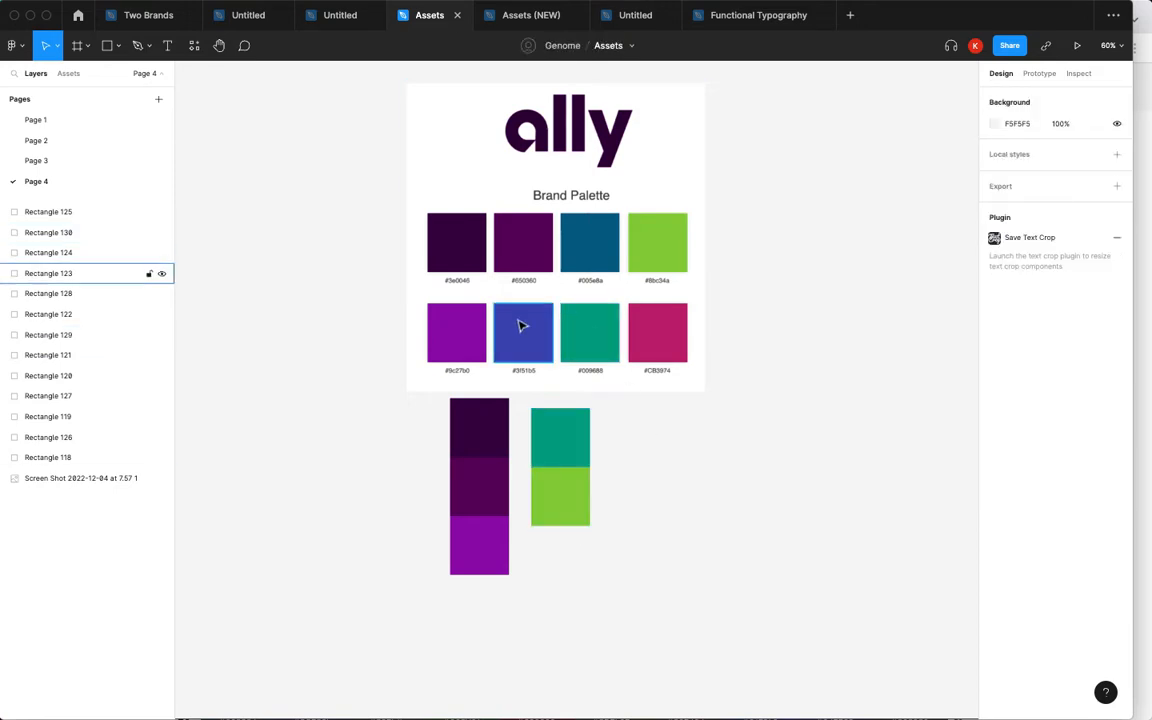
# Place copies of the indigo #3f51b5 and dark blue #005e8a swatches side by side, next to the teal and green stack.
pyautogui.scroll(5, 512, 345)
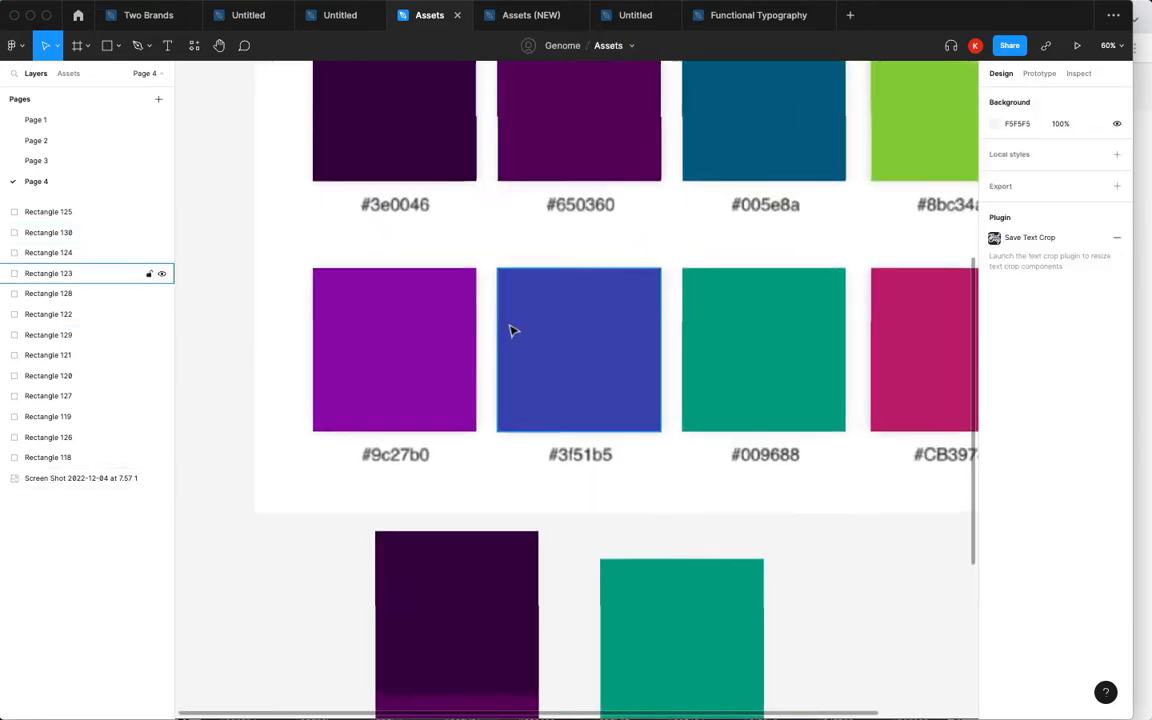
pyautogui.scroll(-8, 512, 329)
pyautogui.moveTo(527, 339); pyautogui.dragTo(668, 452)
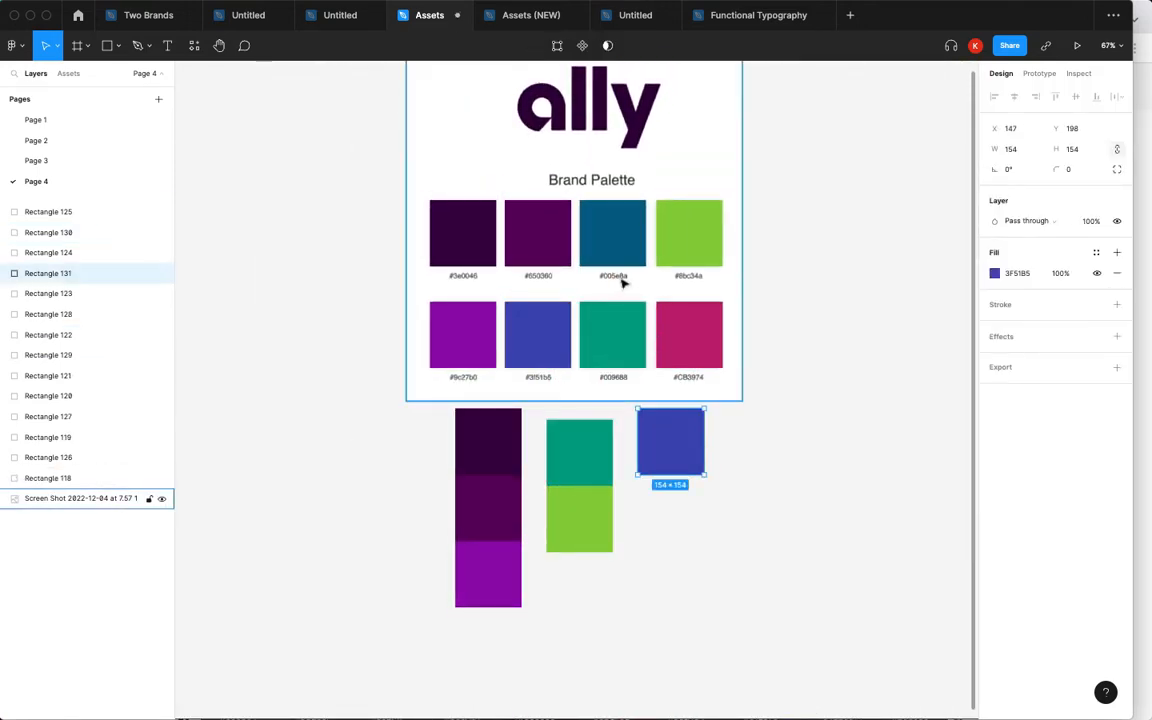
pyautogui.click(596, 249)
pyautogui.moveTo(617, 273); pyautogui.dragTo(750, 452)
pyautogui.click(741, 491)
pyautogui.click(745, 522)
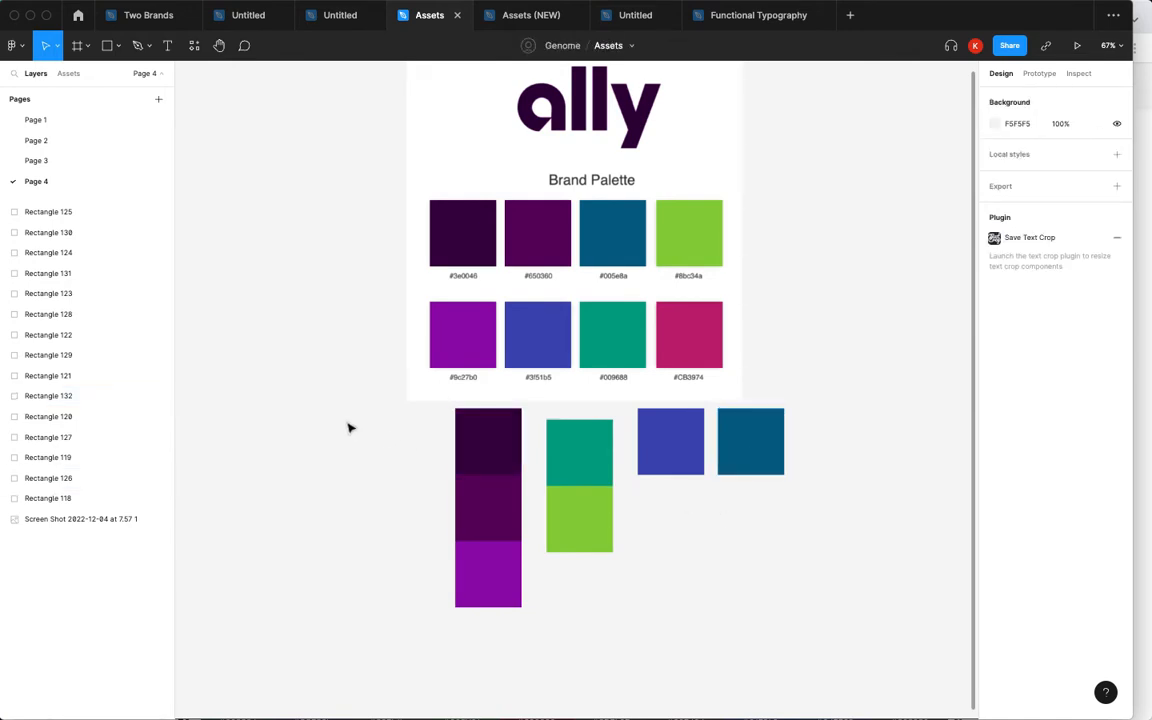
pyautogui.hscroll(-1, 349, 428)
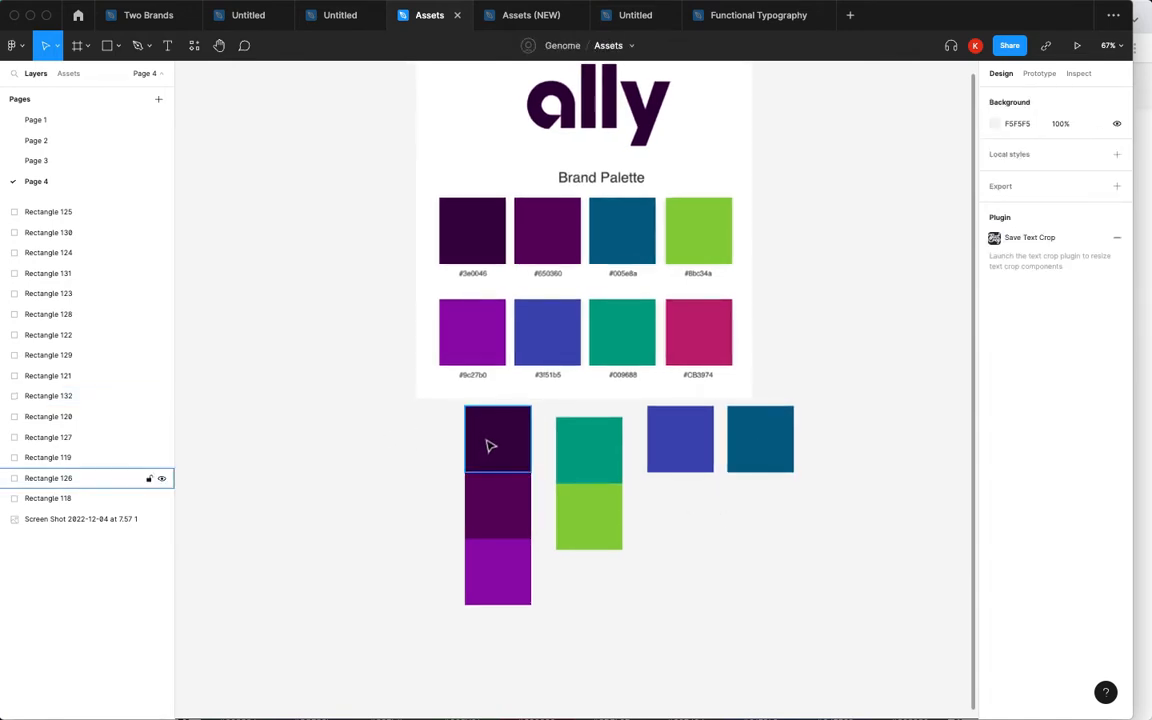
# Switch to the Genome Color Tool in Chrome and try the IBM Carbon, SalesForce Lightning and Adobe Spectrum color systems in turn.
pyautogui.press('super+Tab')
pyautogui.press('super+Tab')
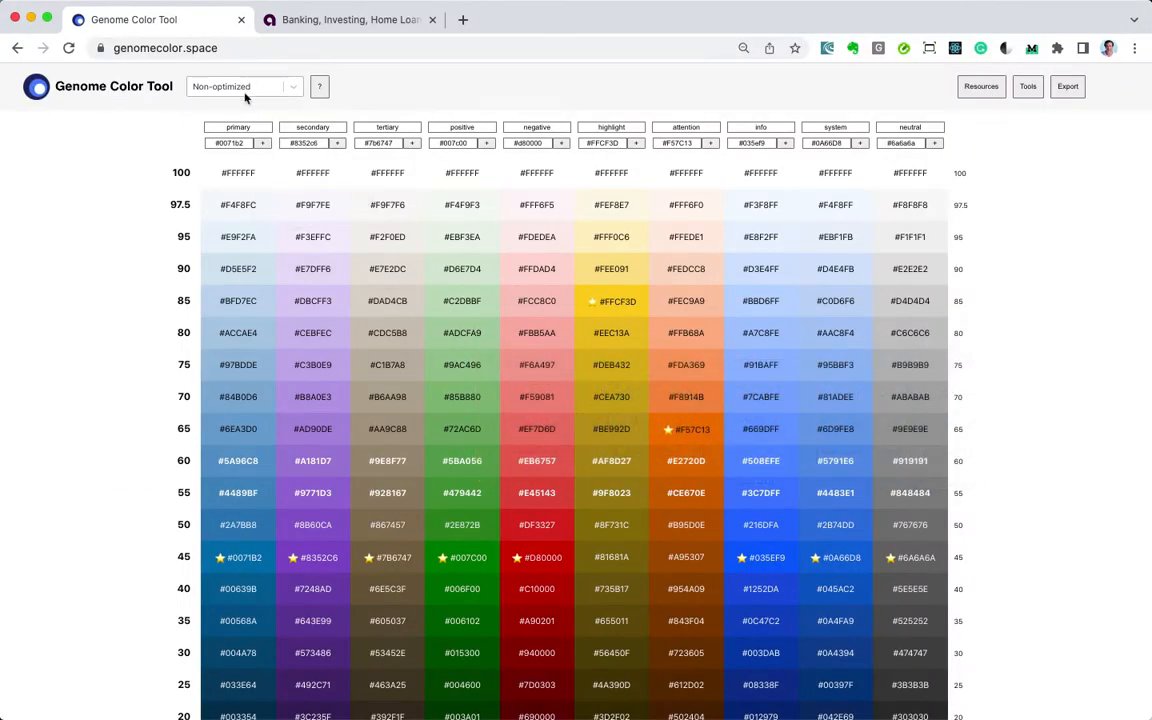
pyautogui.click(245, 90)
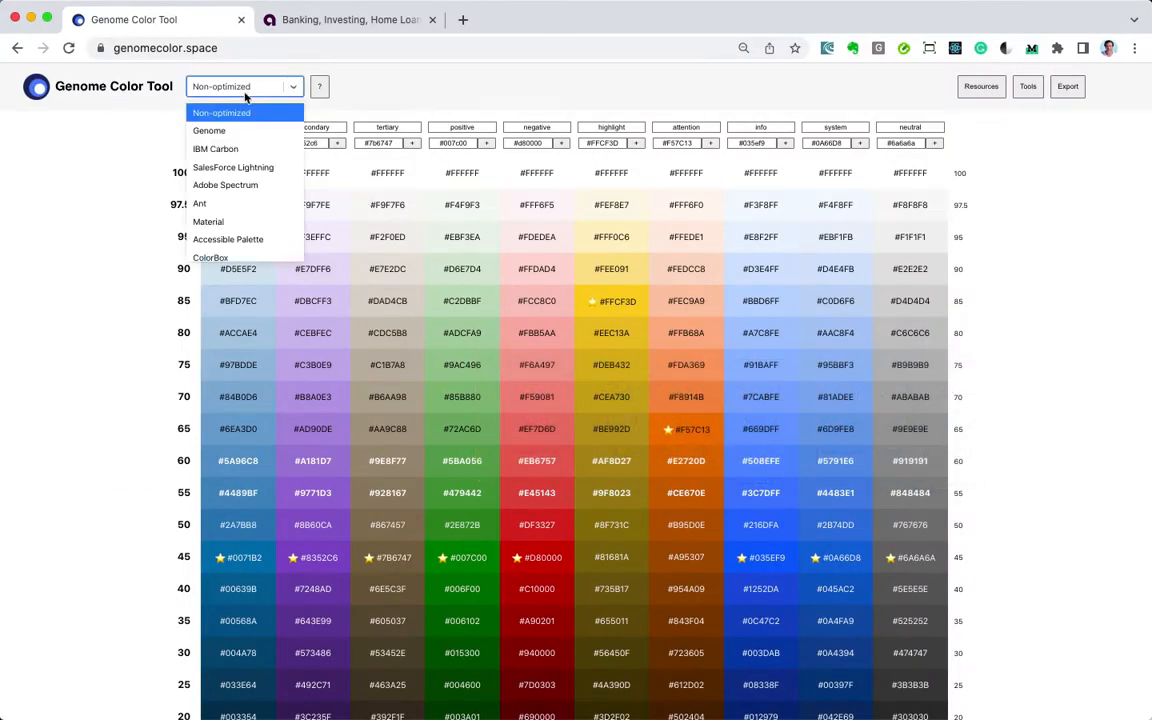
pyautogui.click(252, 157)
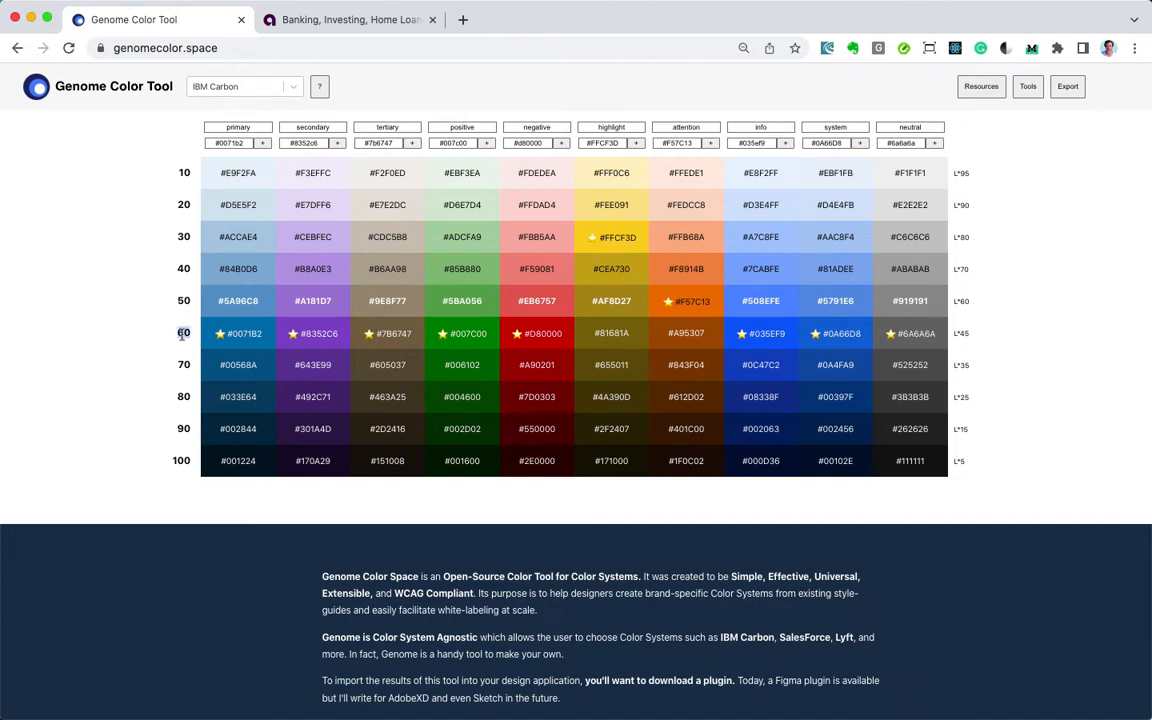
pyautogui.click(222, 87)
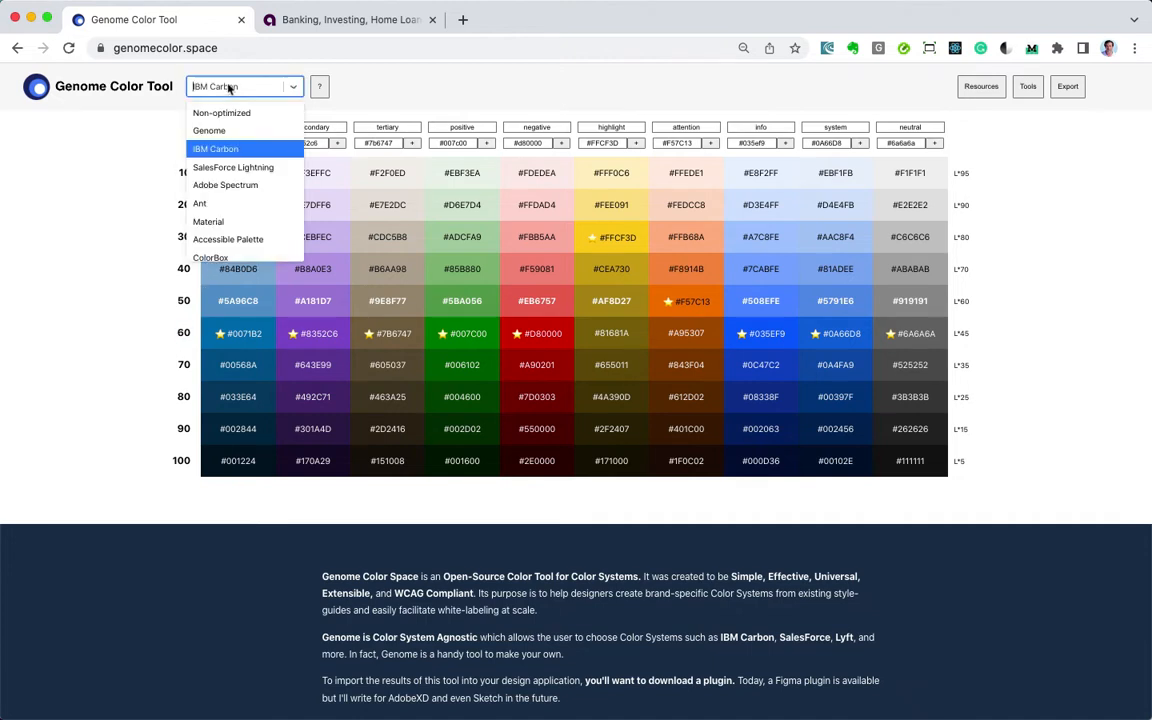
pyautogui.click(240, 168)
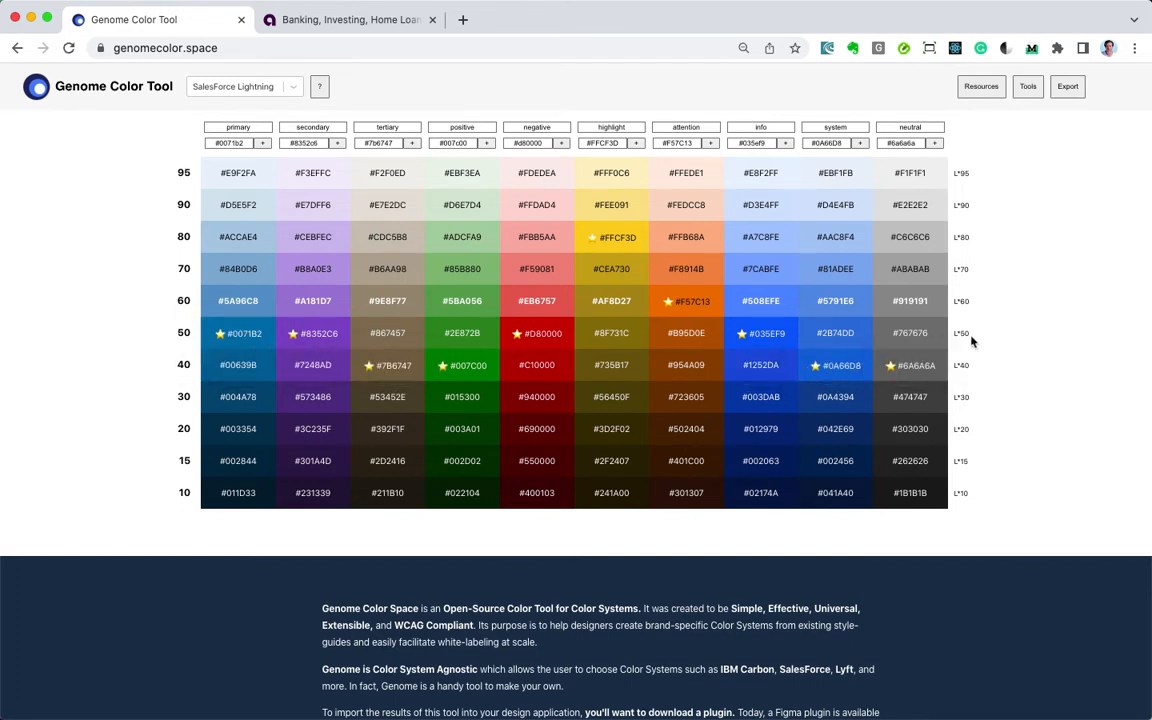
pyautogui.click(245, 86)
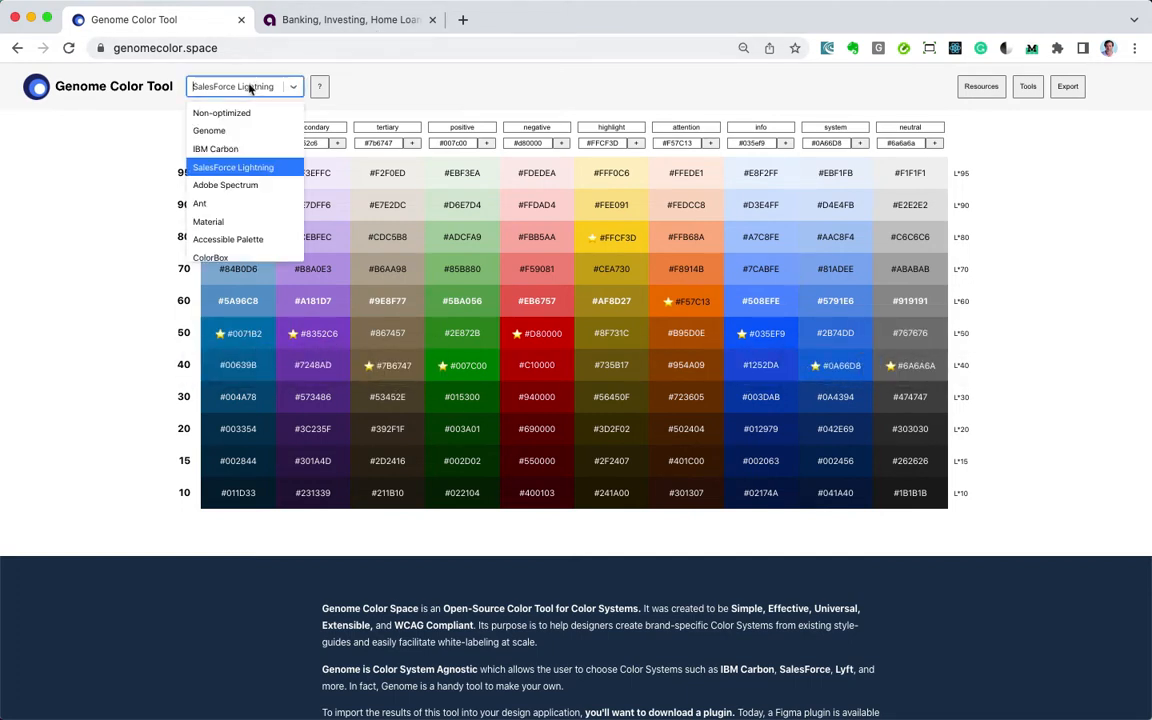
pyautogui.click(258, 178)
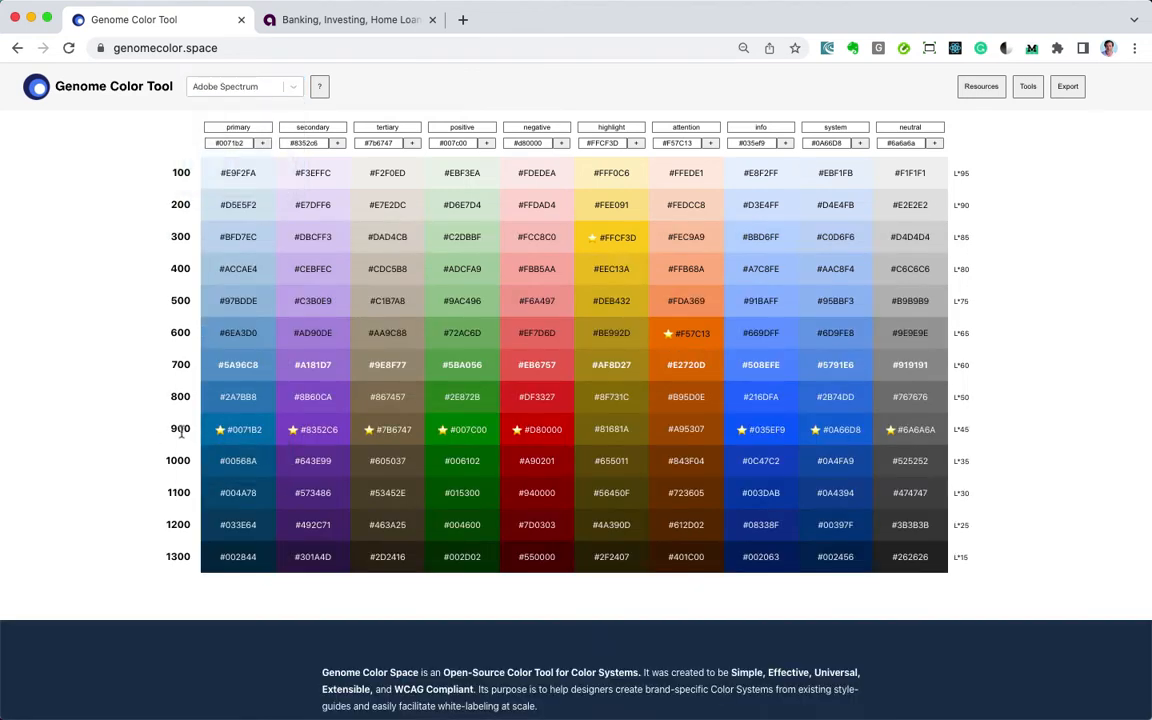
# Check which palette colors contrast sufficiently with the secondary color at level 900 by cycling through its contrast views.
pyautogui.click(284, 441)
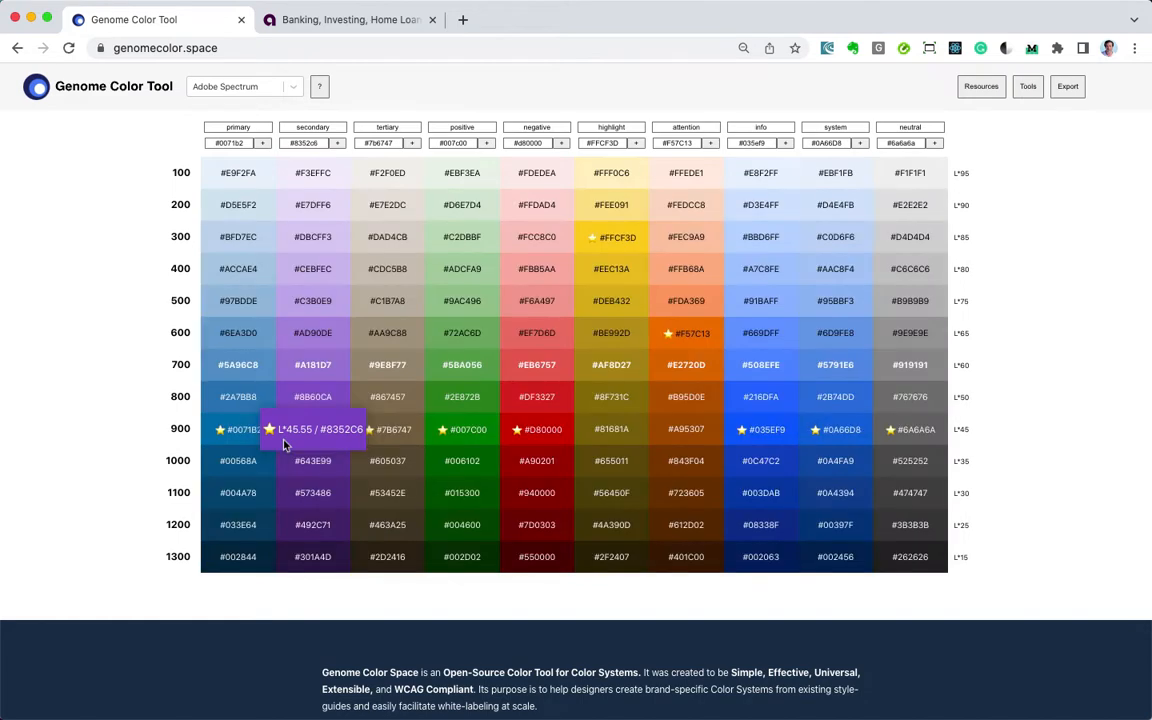
pyautogui.click(284, 444)
pyautogui.click(284, 445)
pyautogui.click(284, 445)
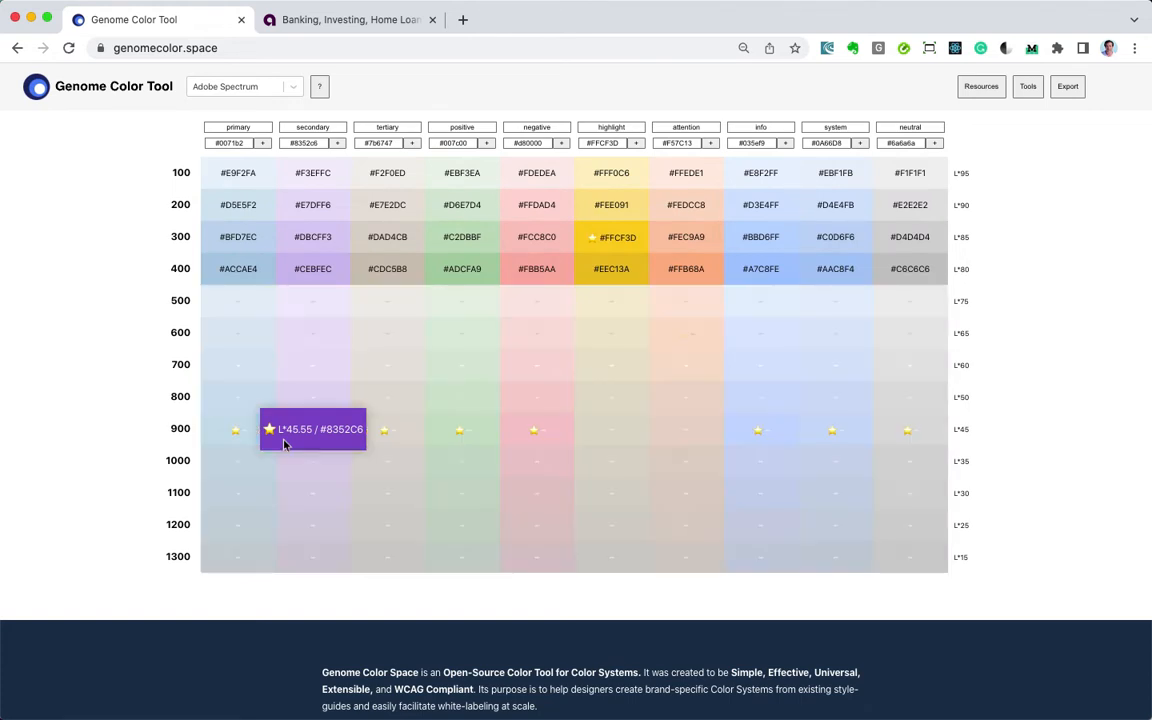
pyautogui.click(284, 445)
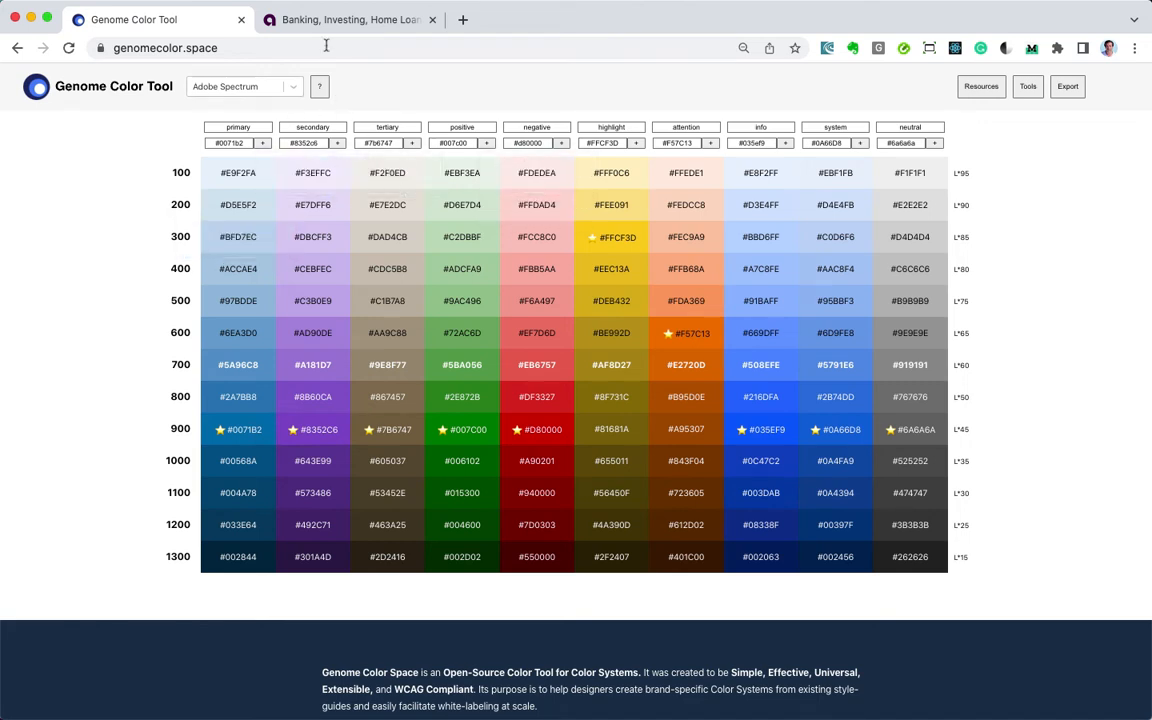
# Examine how the Ally homepage uses its colors and relate them to the color tool's primary, secondary and tertiary columns.
pyautogui.click(327, 20)
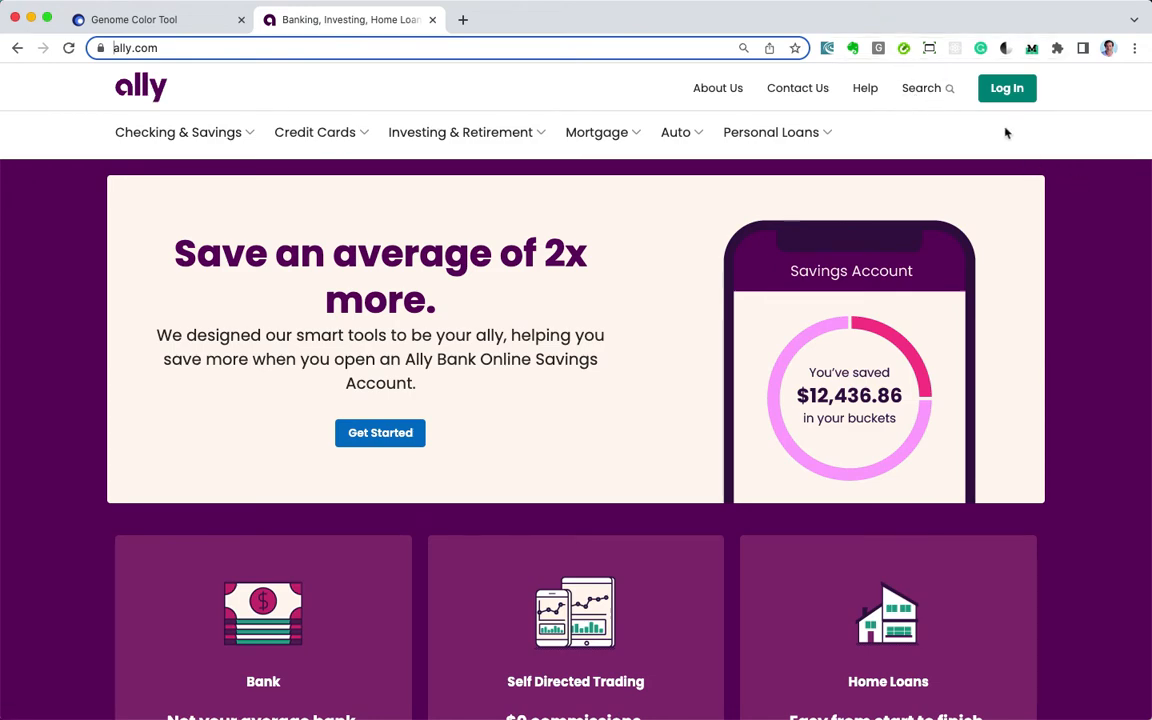
pyautogui.scroll(-2, 1108, 321)
pyautogui.scroll(2, 1120, 326)
pyautogui.click(166, 20)
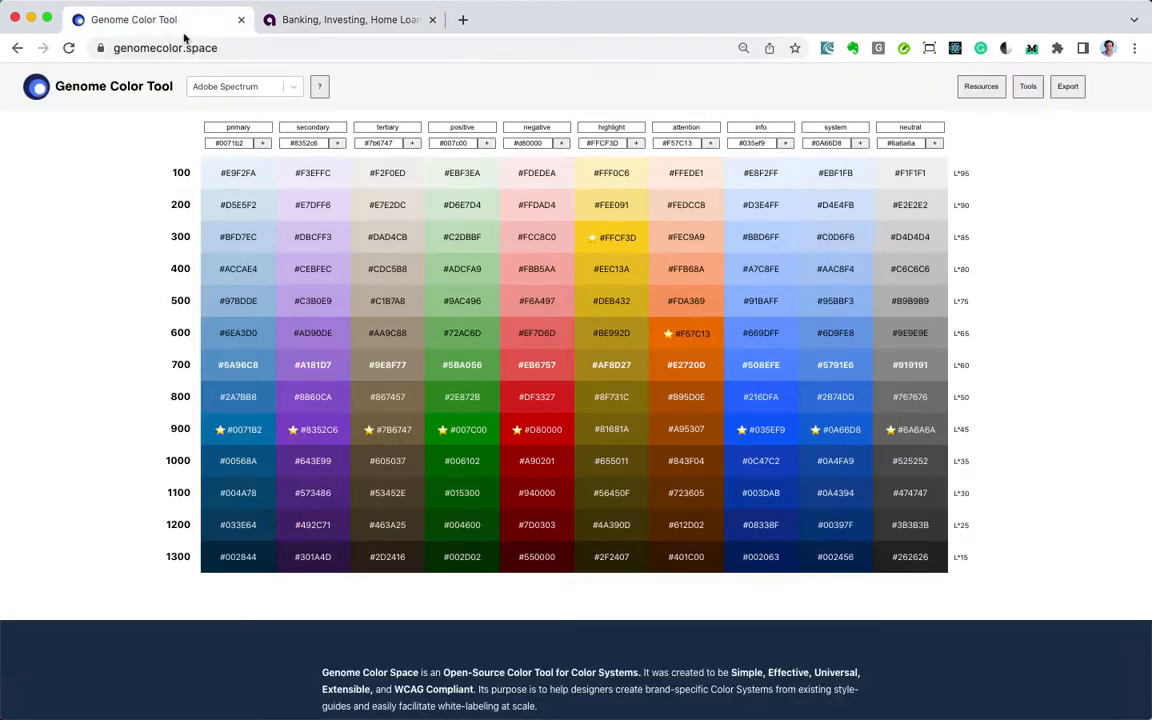
pyautogui.doubleClick(237, 128)
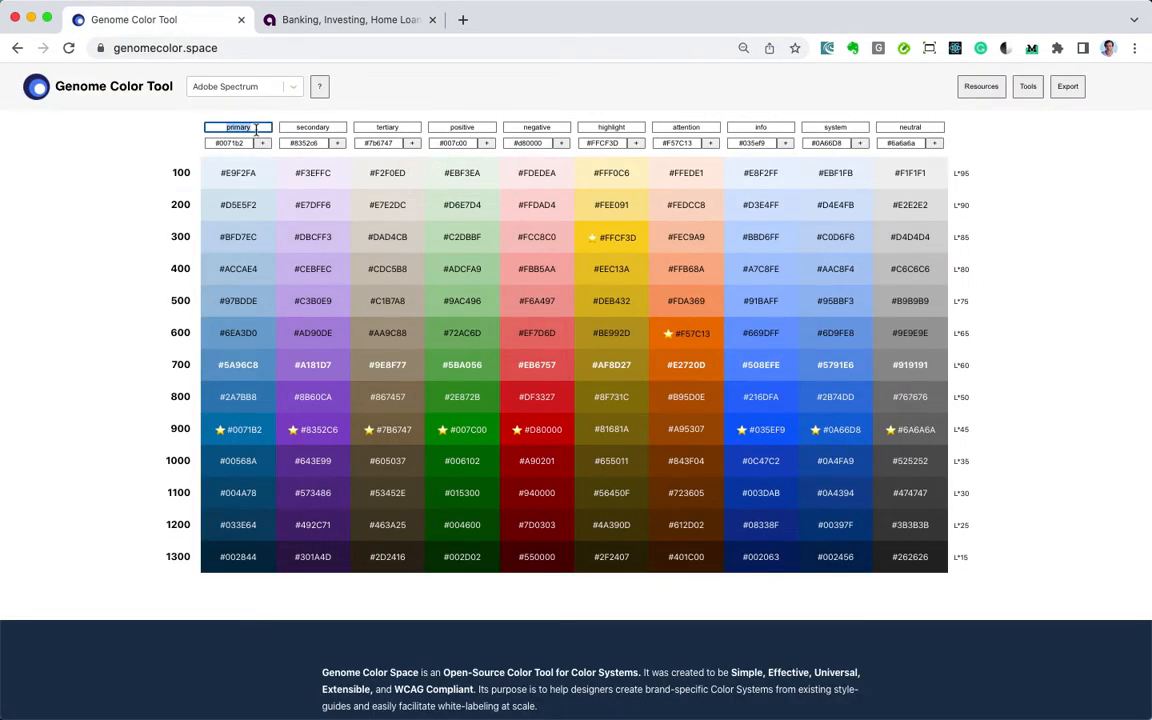
pyautogui.doubleClick(312, 128)
pyautogui.doubleClick(380, 128)
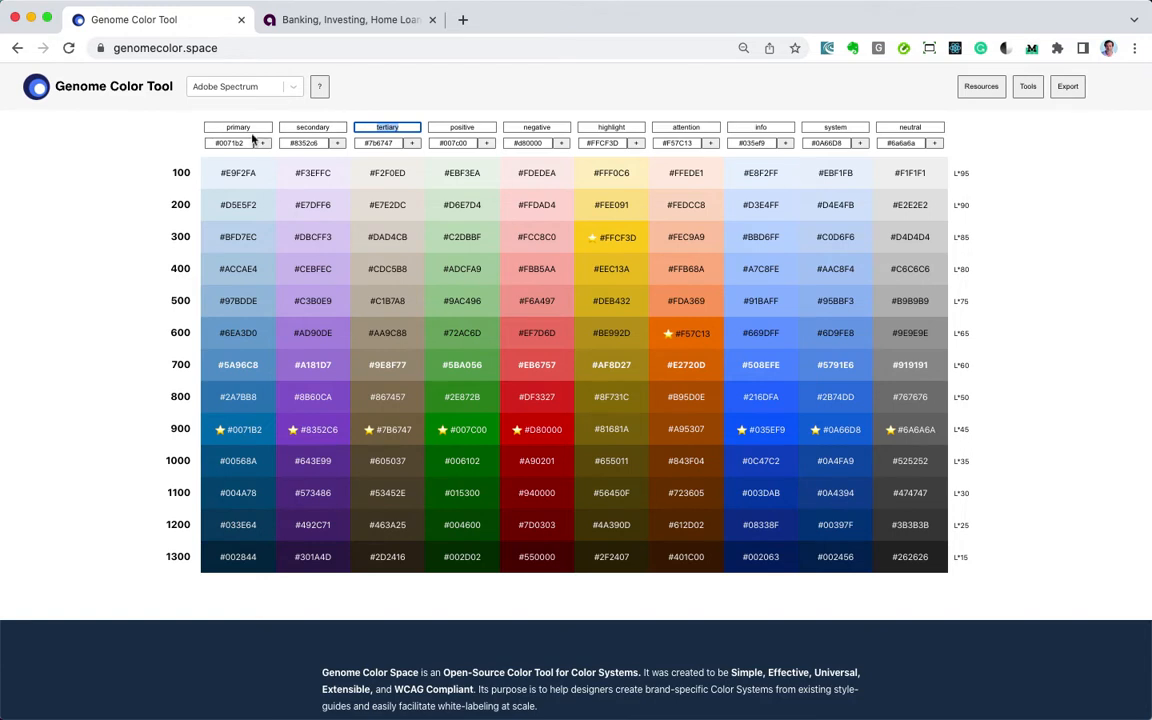
pyautogui.doubleClick(252, 137)
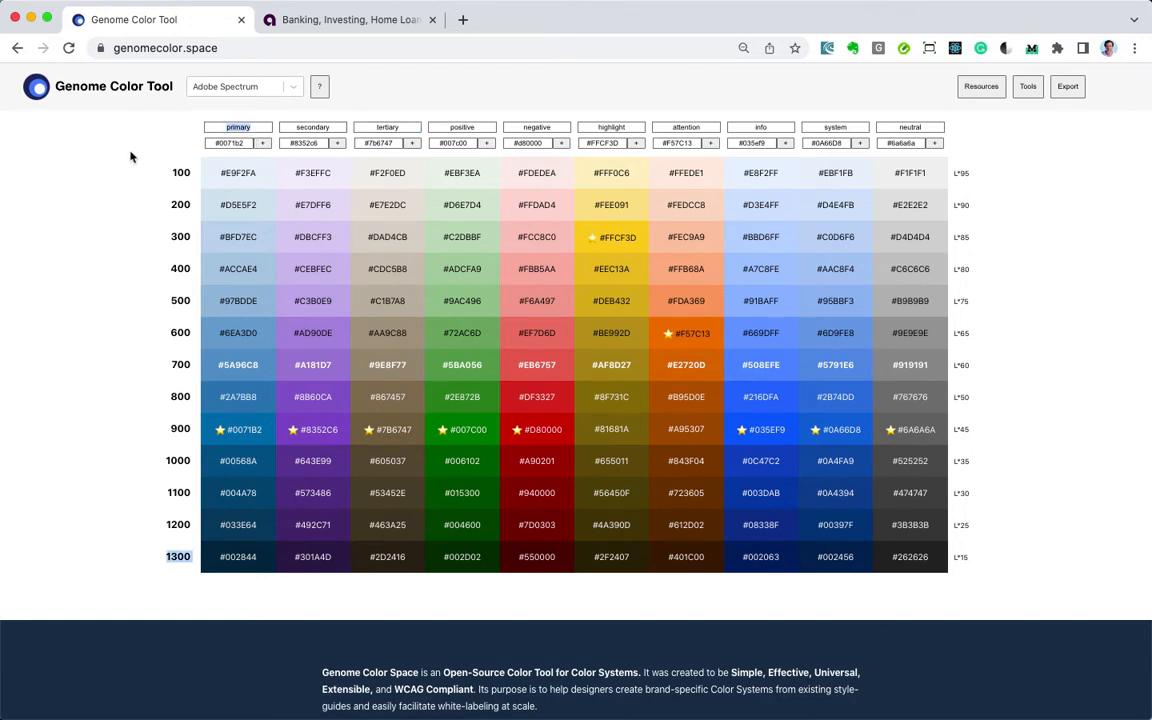
pyautogui.click(258, 133)
pyautogui.doubleClick(254, 129)
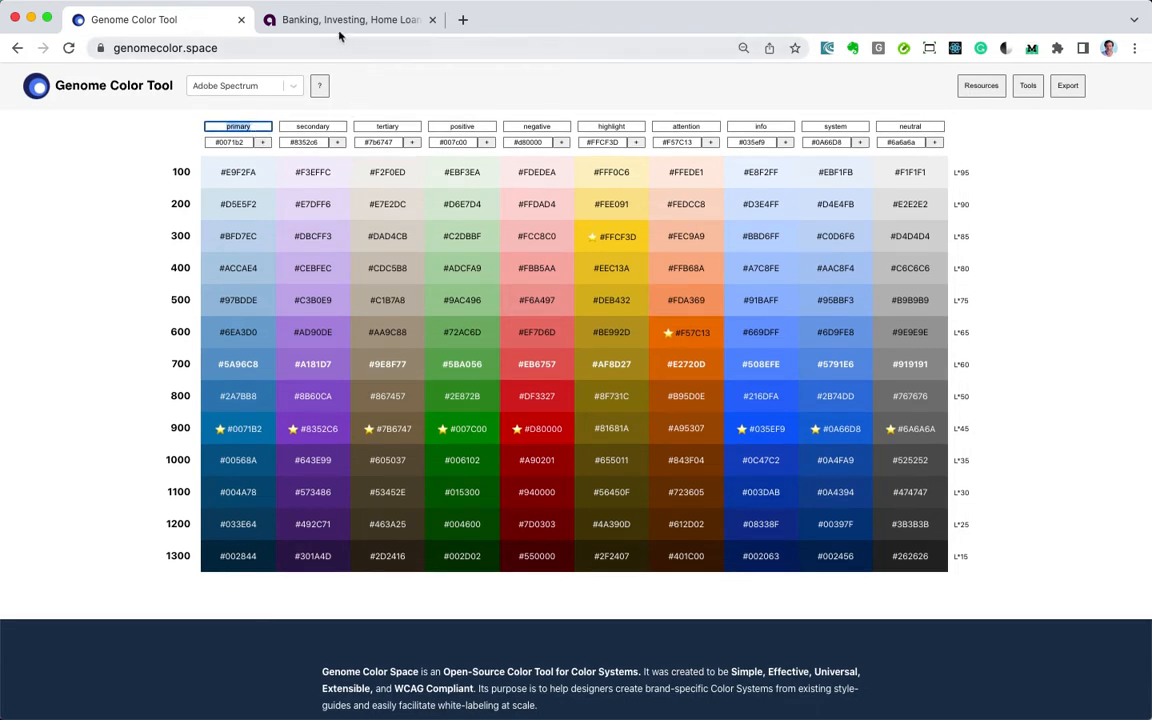
pyautogui.click(339, 22)
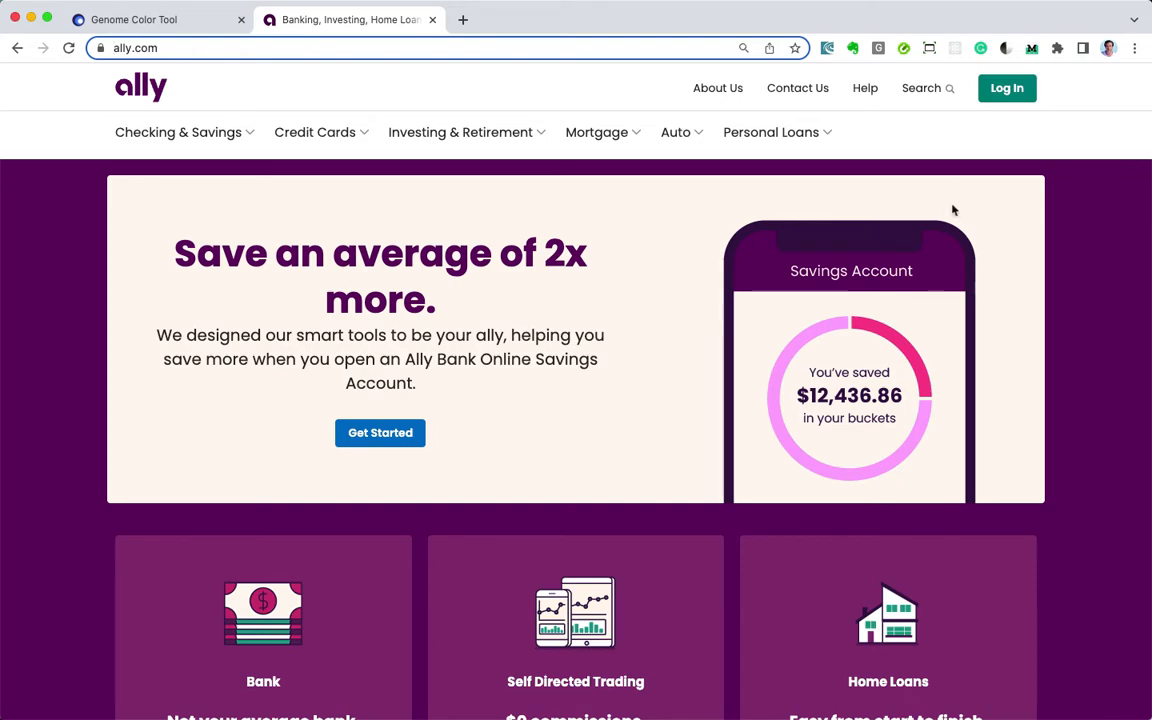
# Switch to Figma and copy the fill hex code of the teal swatch above the green one.
pyautogui.press('super+Tab')
pyautogui.click(645, 393)
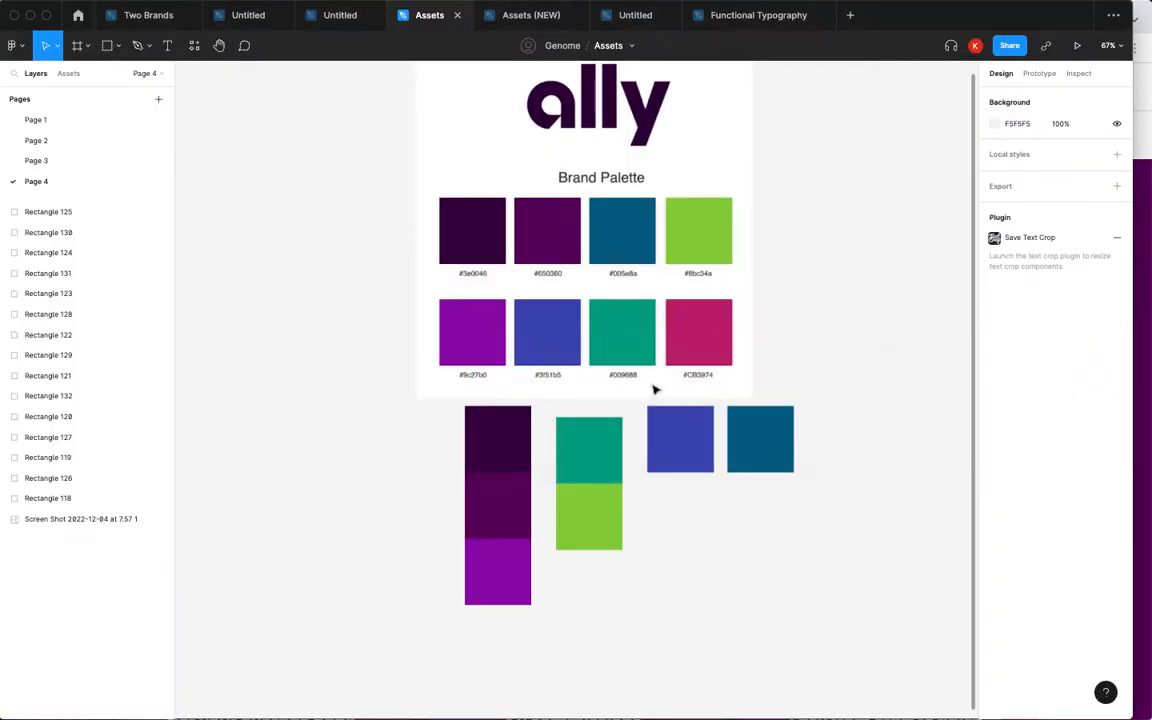
pyautogui.click(591, 449)
pyautogui.click(1018, 273)
pyautogui.press('super+c')
# Return to the Genome Color Tool in Chrome, choose the Non-optimized system and set the primary color to #009688.
pyautogui.press('super+Tab')
pyautogui.click(692, 400)
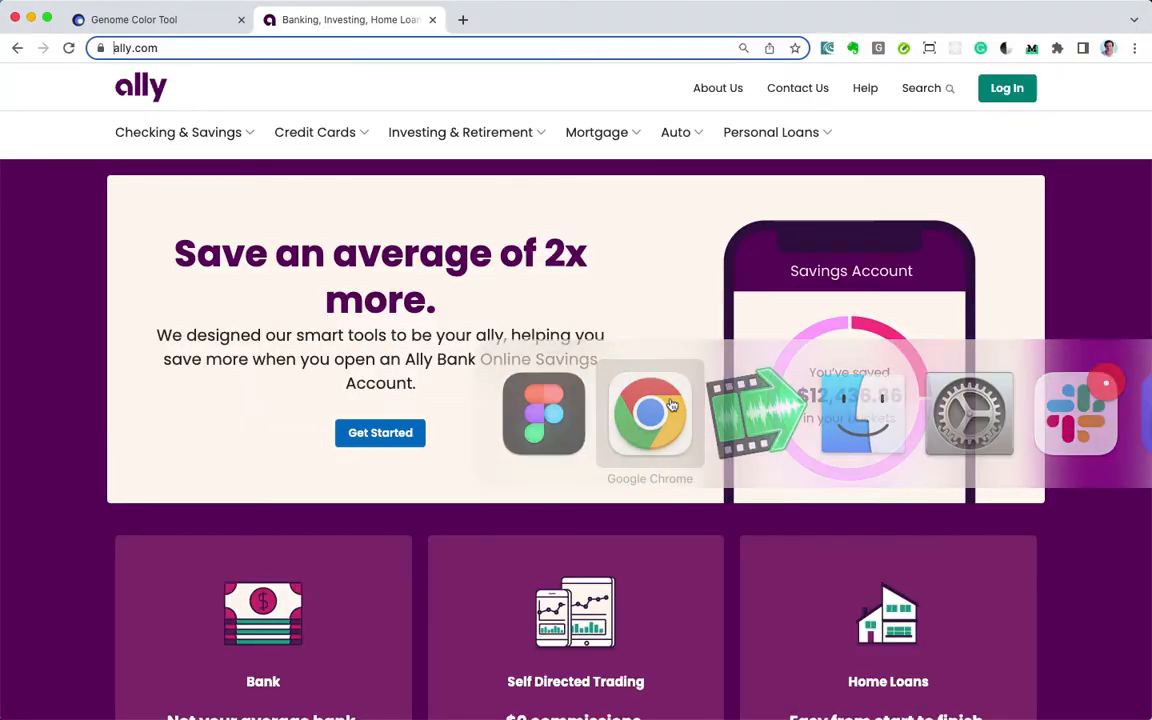
pyautogui.click(157, 31)
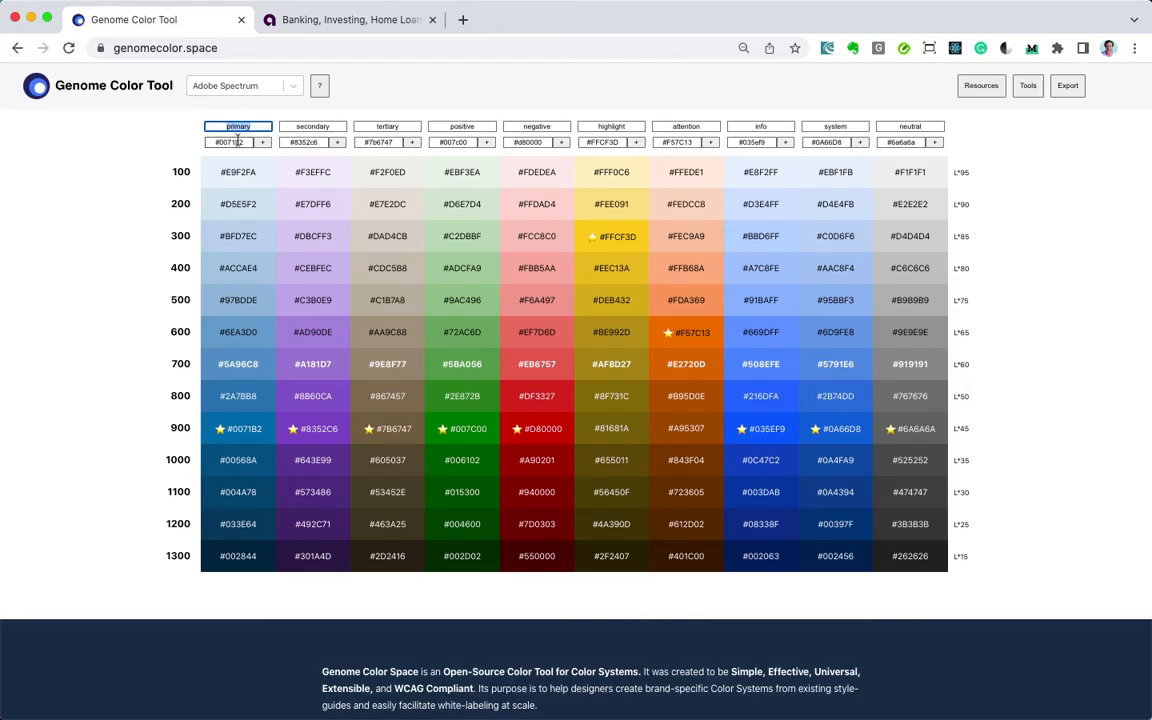
pyautogui.click(231, 85)
pyautogui.click(220, 112)
pyautogui.tripleClick(240, 143)
pyautogui.press('super+v')
pyautogui.scroll(-2, 90, 291)
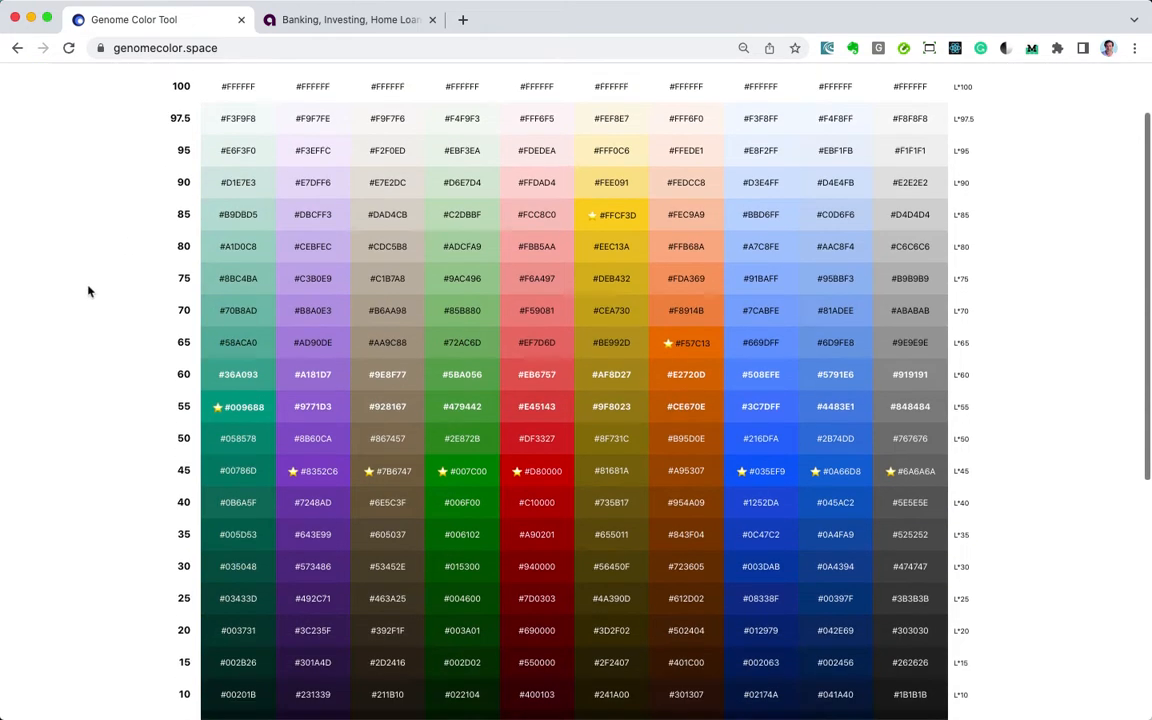
pyautogui.scroll(2, 90, 291)
pyautogui.moveTo(260, 520)
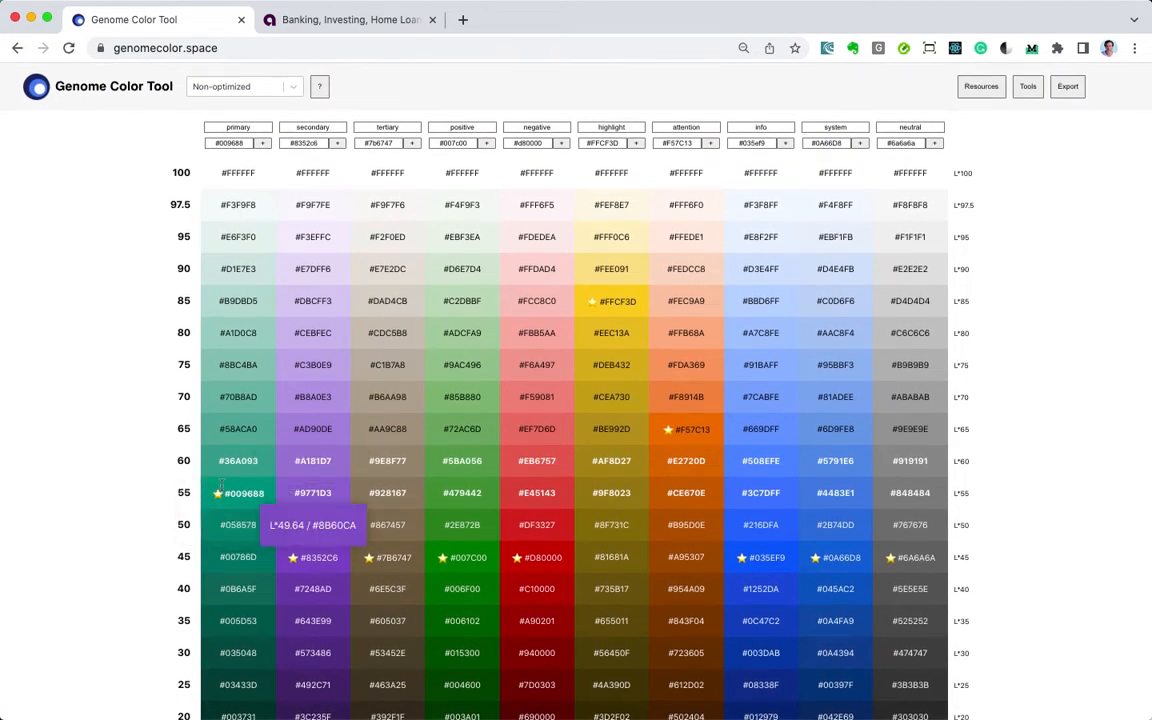
pyautogui.moveTo(267, 492)
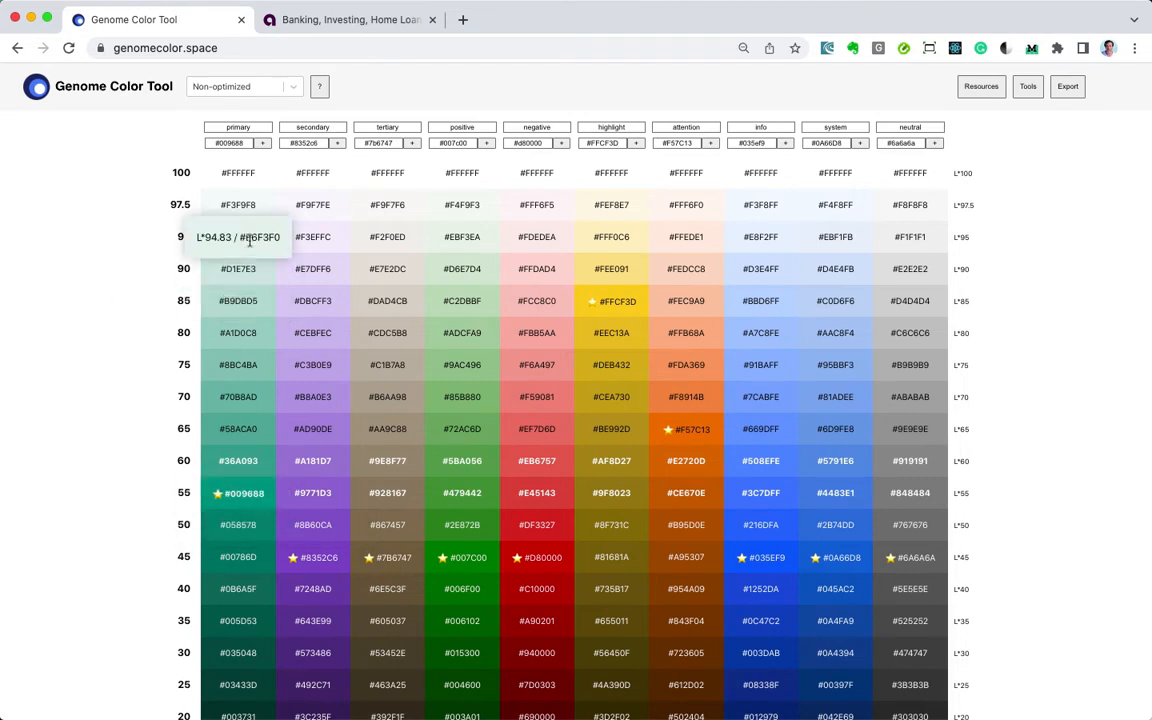
# Change the color system to Genome and inspect the primary color's placement in the scale.
pyautogui.click(226, 87)
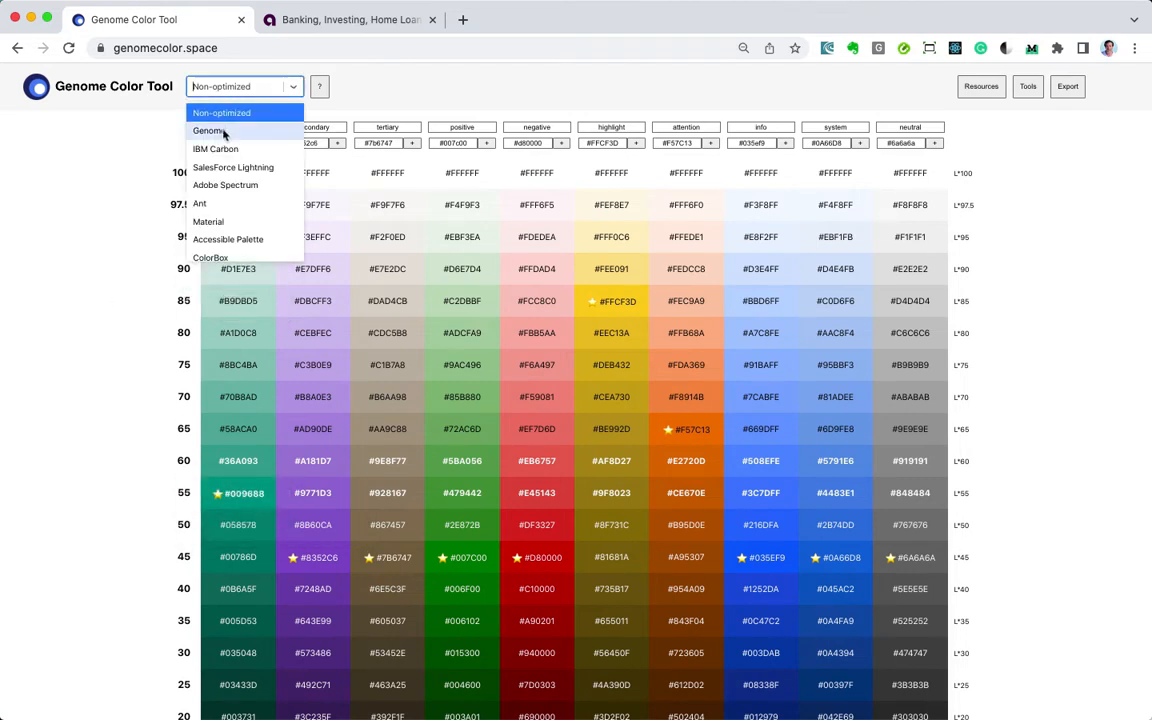
pyautogui.click(208, 131)
pyautogui.moveTo(241, 369)
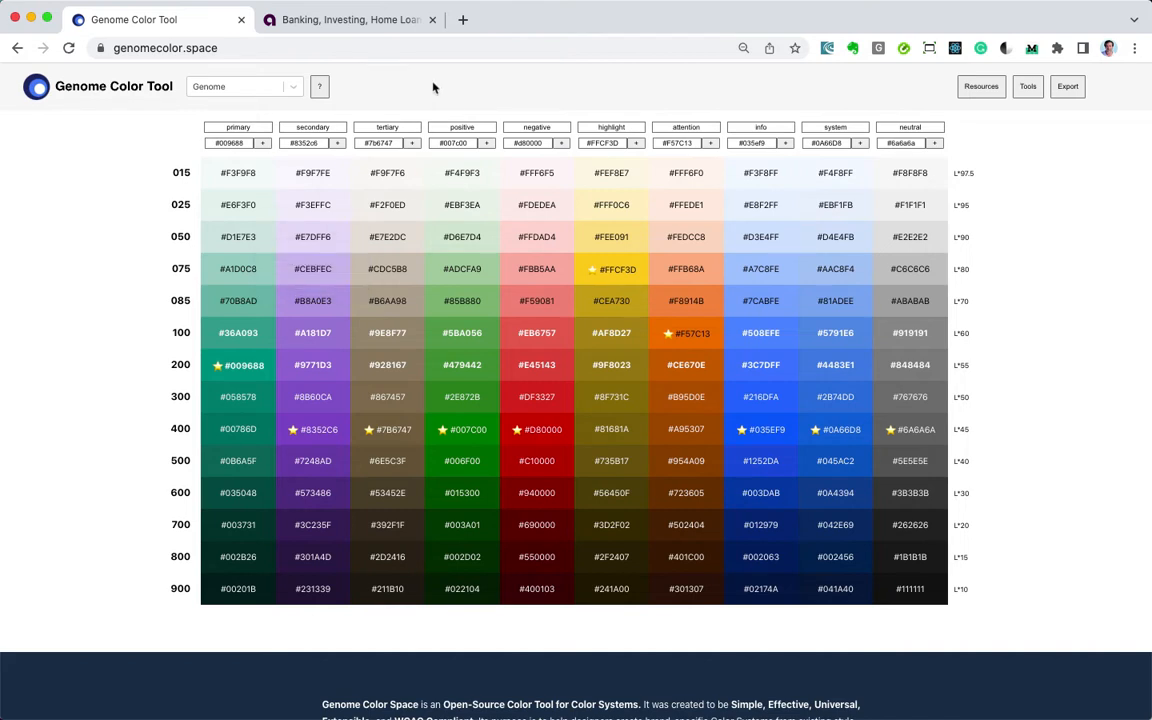
# Open the Ally homepage with the developer tools and inspect the Log In button's background color.
pyautogui.click(340, 20)
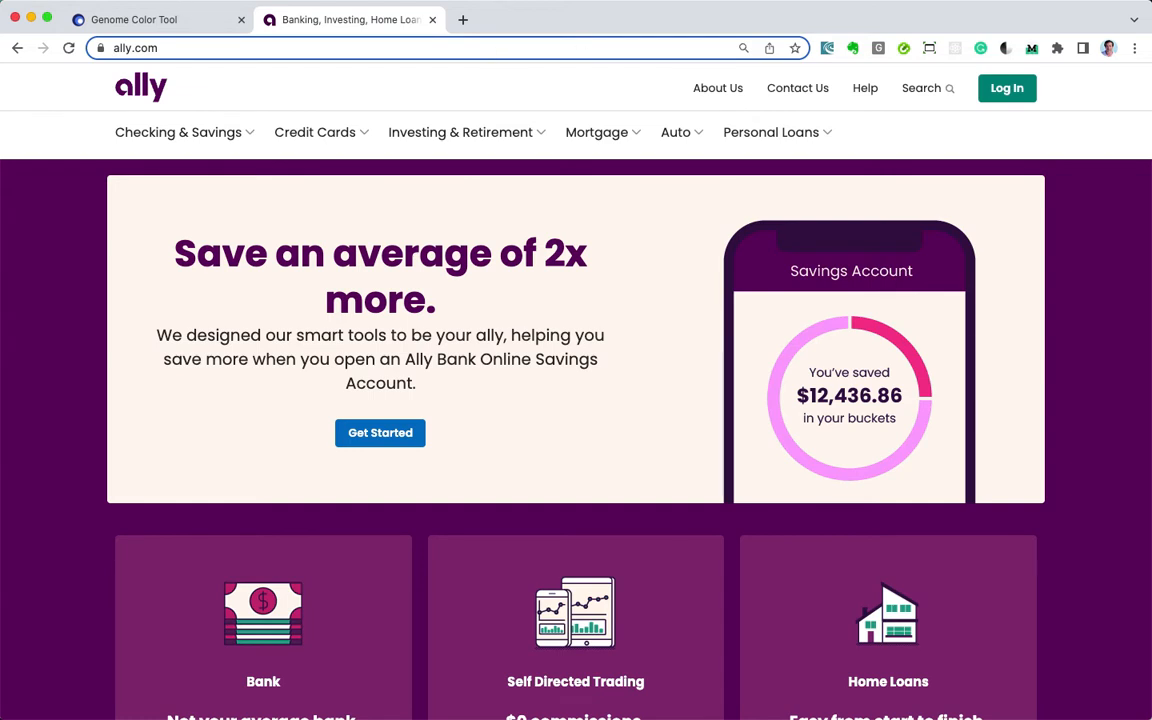
pyautogui.click(180, 1)
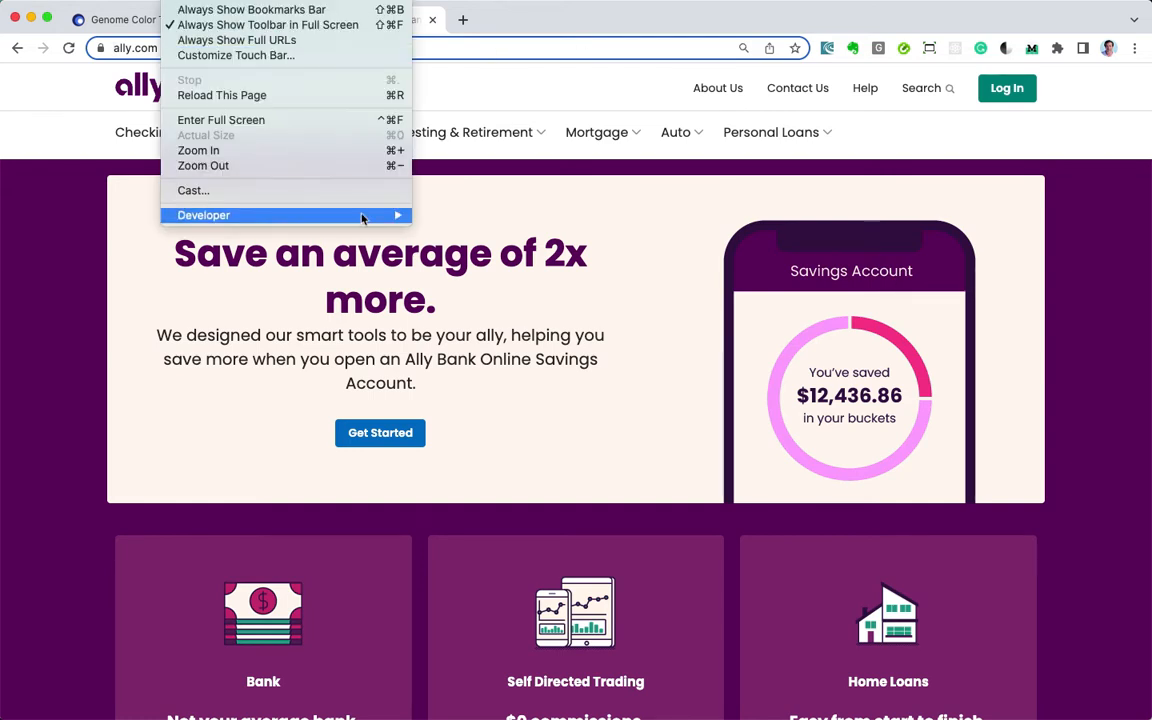
pyautogui.moveTo(364, 216)
pyautogui.click(517, 232)
pyautogui.click(13, 479)
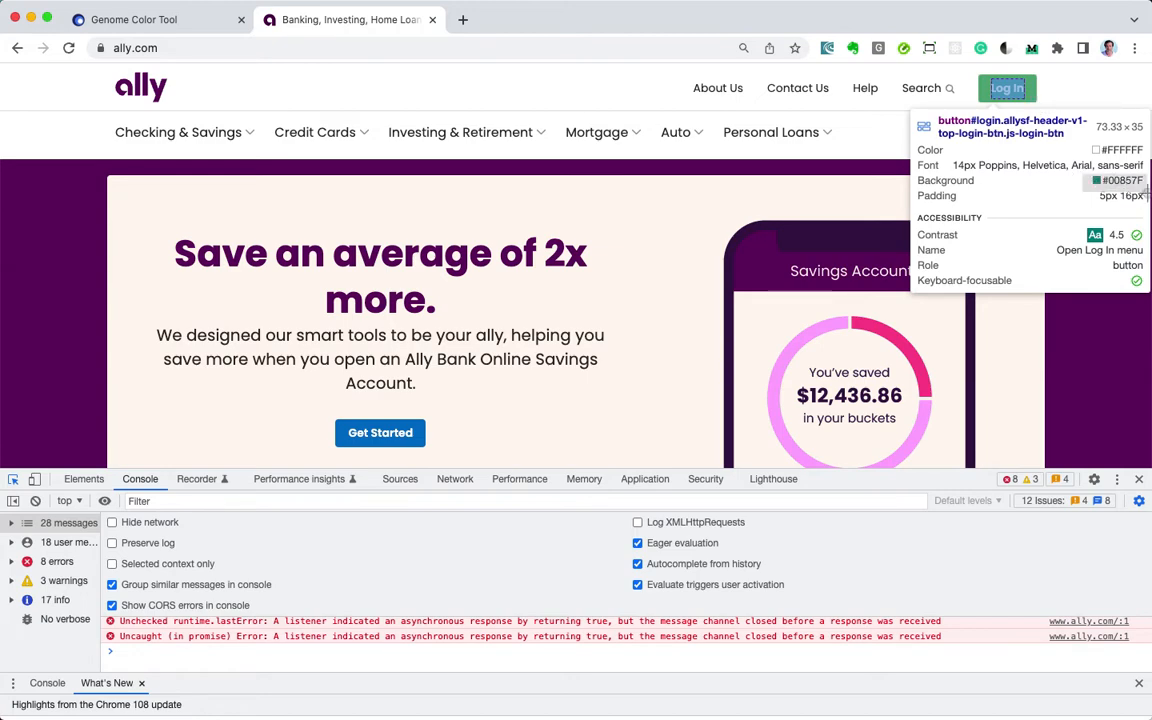
# Switch to Figma, place the captured #00857F color label below the swatches and duplicate the teal swatch beside the original.
pyautogui.press('super+Tab')
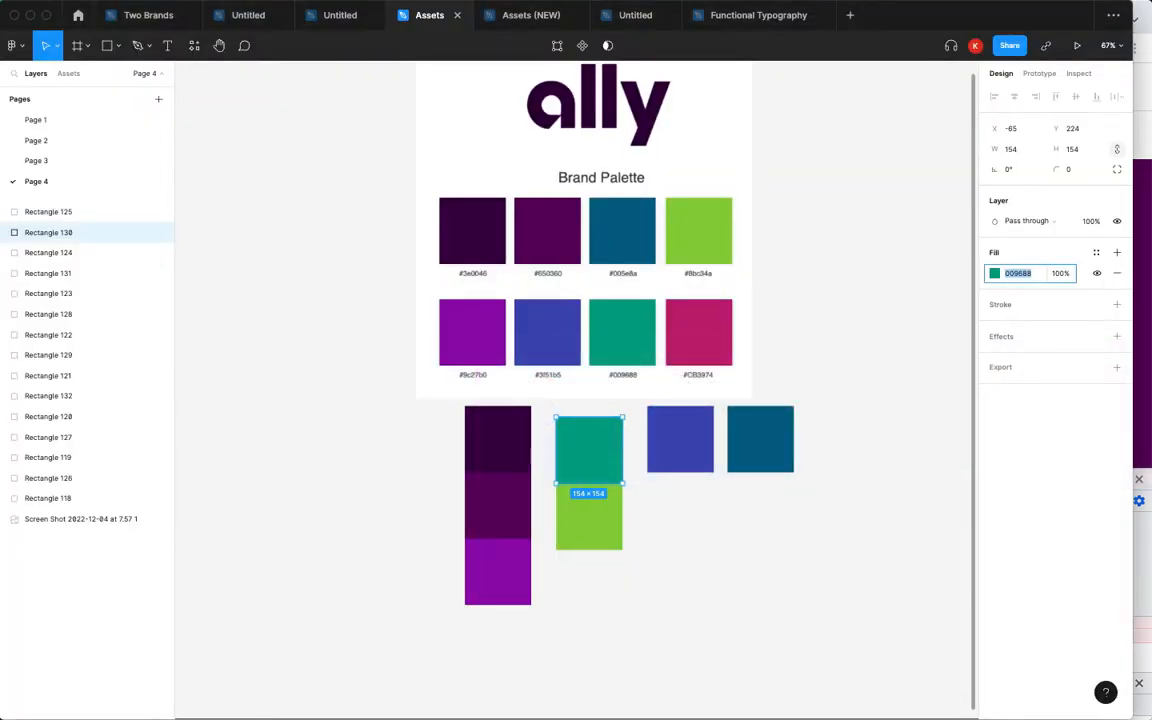
pyautogui.moveTo(1050, 662); pyautogui.dragTo(706, 552)
pyautogui.scroll(5, 684, 532)
pyautogui.scroll(9, 660, 502)
pyautogui.click(489, 393)
pyautogui.moveTo(489, 393); pyautogui.dragTo(752, 537)
pyautogui.moveTo(733, 404); pyautogui.dragTo(750, 529)
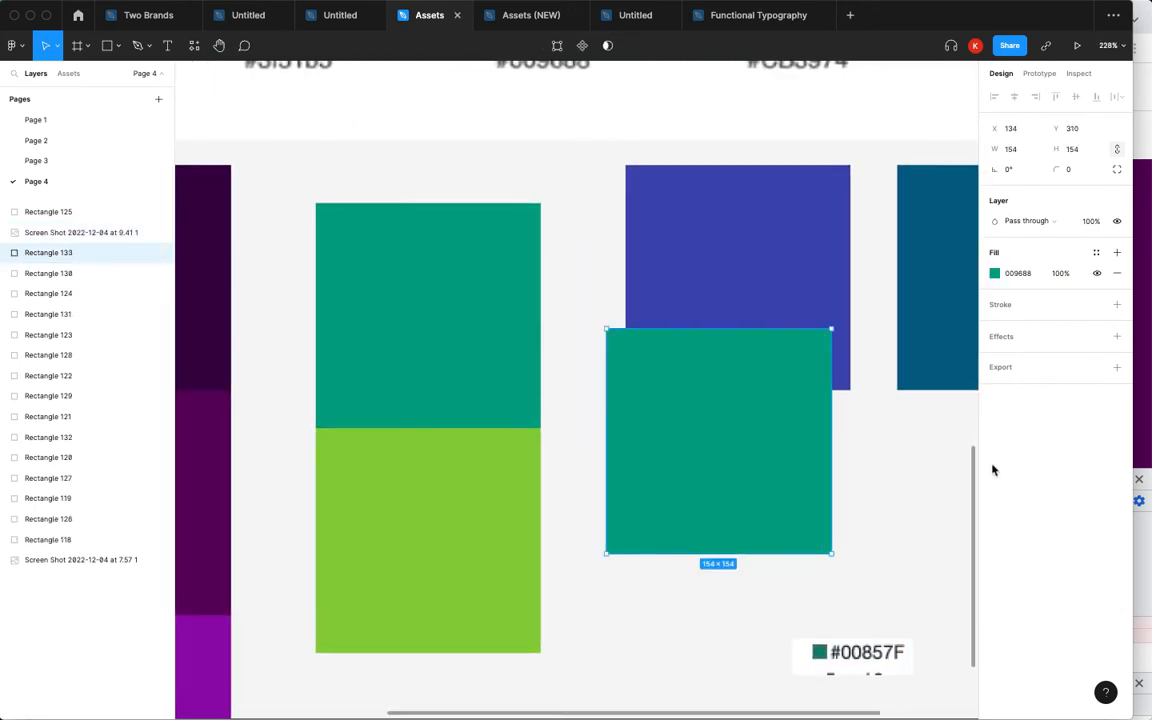
# Set the duplicate swatch's fill to 00857F, shrink it to about 68 × 68 and place it across the teal and green swatches' shared edge.
pyautogui.click(1019, 272)
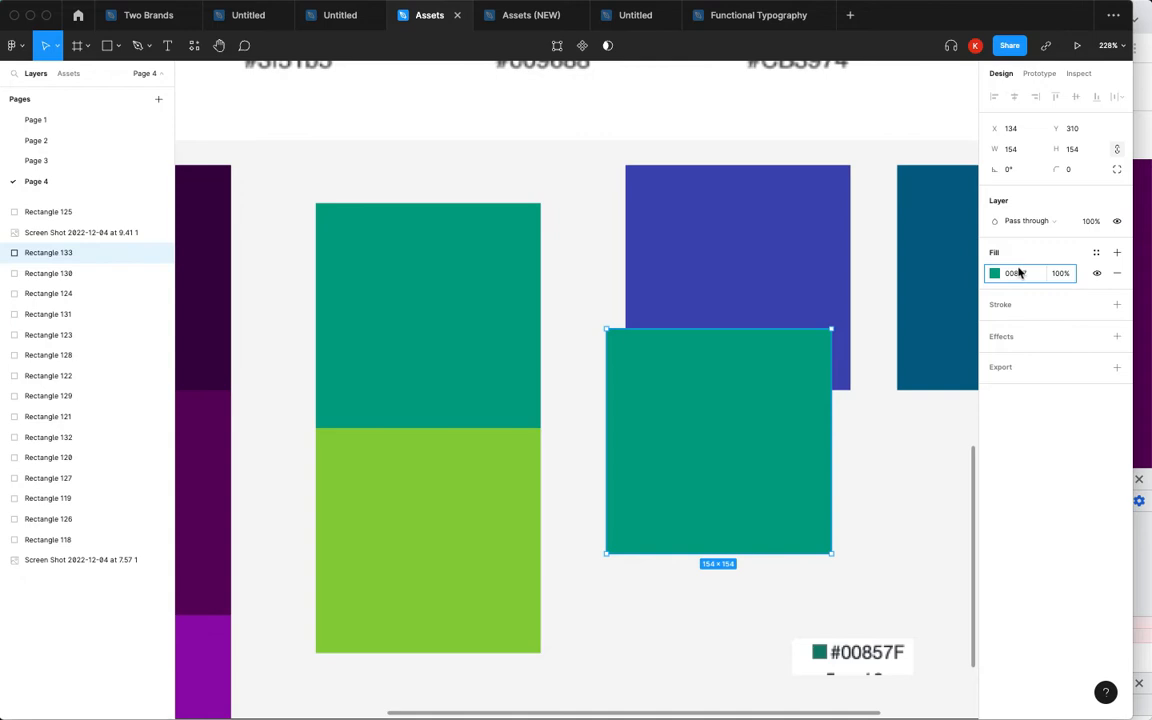
pyautogui.write('00857F')
pyautogui.press('Return')
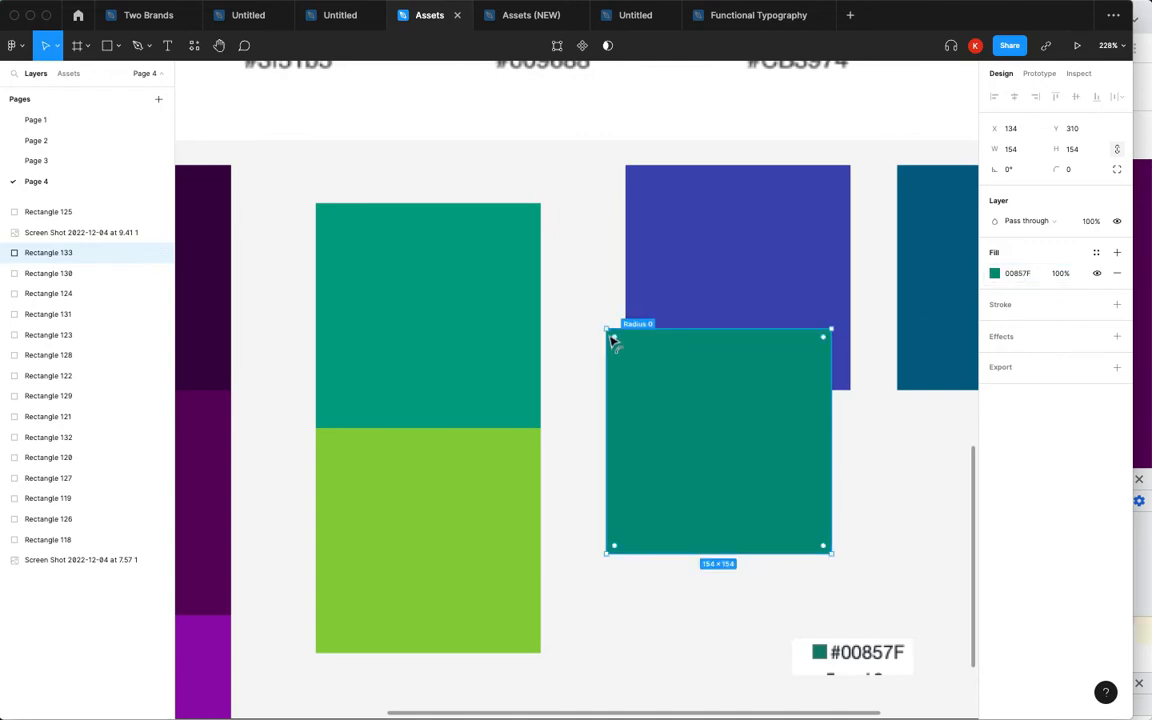
pyautogui.moveTo(599, 324); pyautogui.dragTo(731, 455)
pyautogui.moveTo(760, 498); pyautogui.dragTo(496, 409)
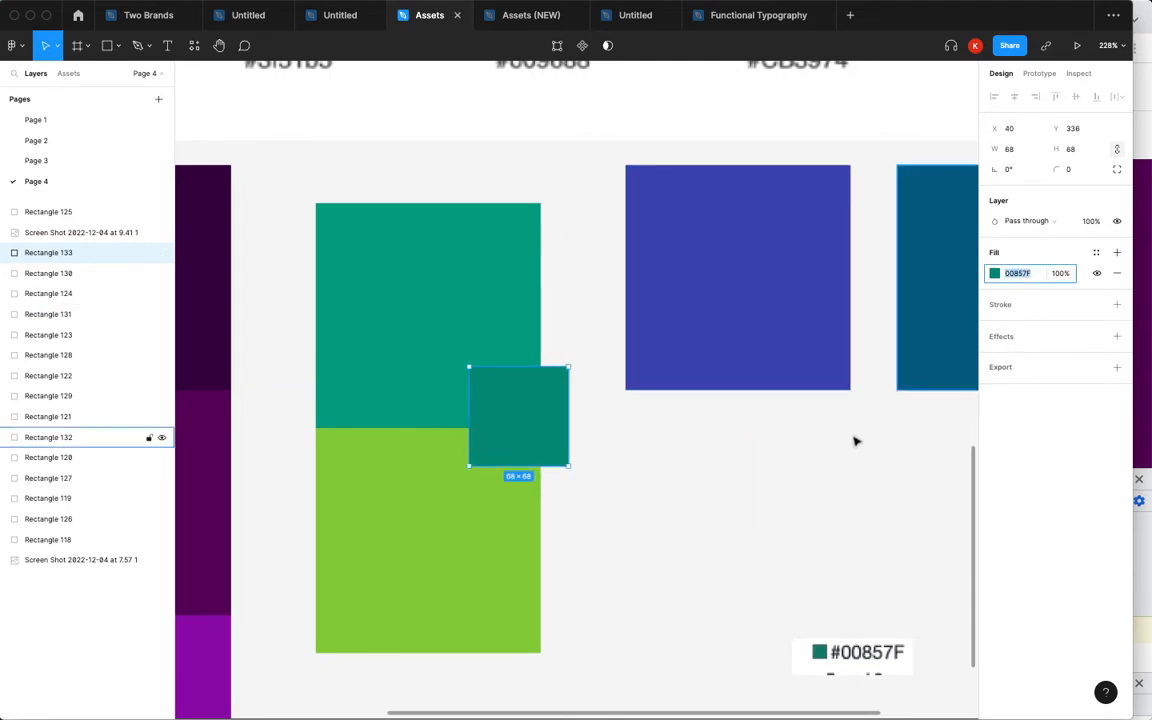
# Return to the Genome Color Tool in Chrome and set the secondary color to #00857F, keeping the Genome system.
pyautogui.press('super+Tab')
pyautogui.click(683, 442)
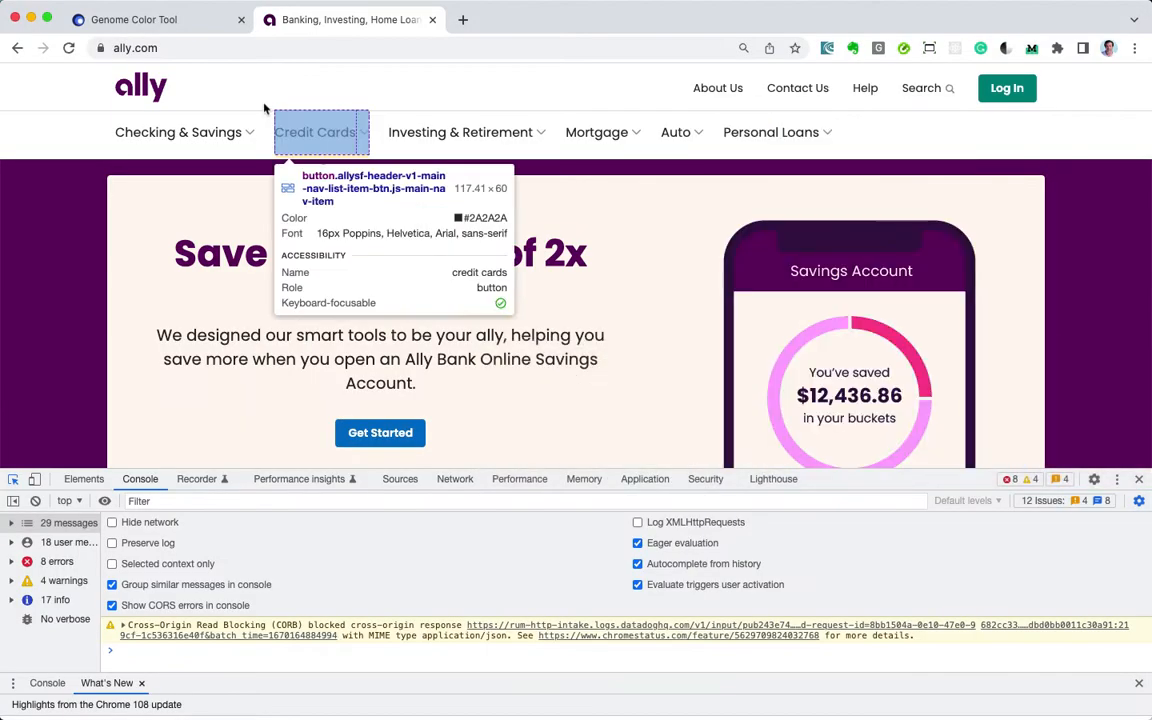
pyautogui.click(150, 22)
pyautogui.click(302, 143)
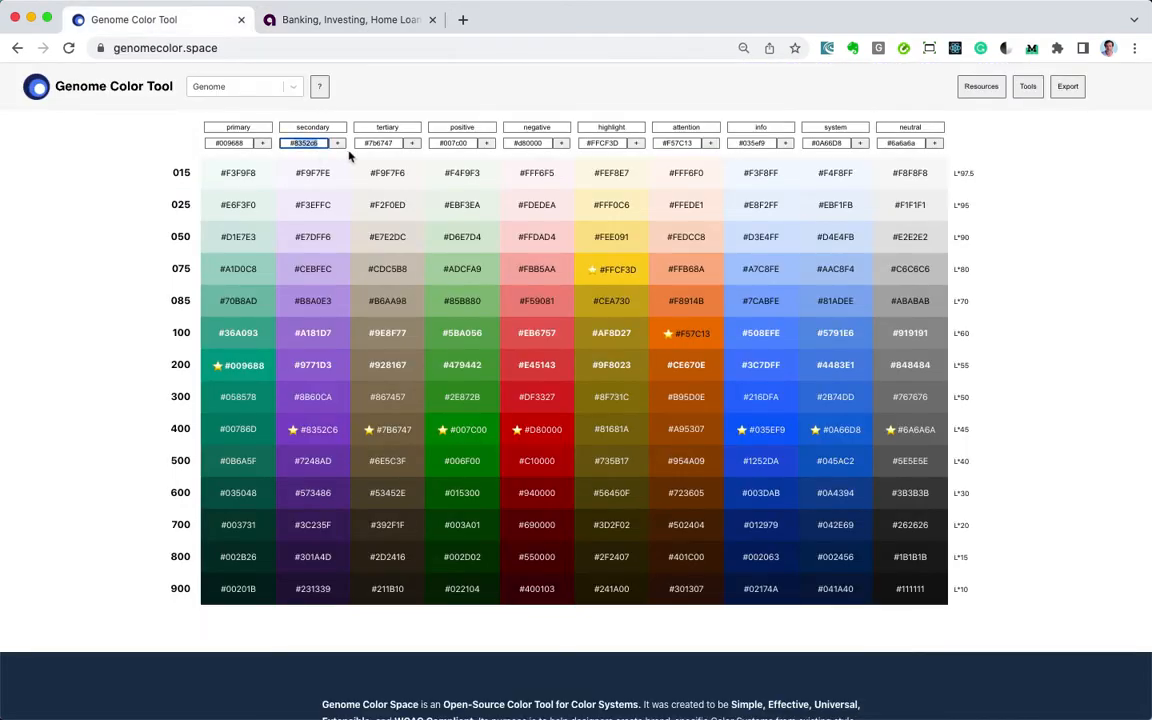
pyautogui.write('#00857F')
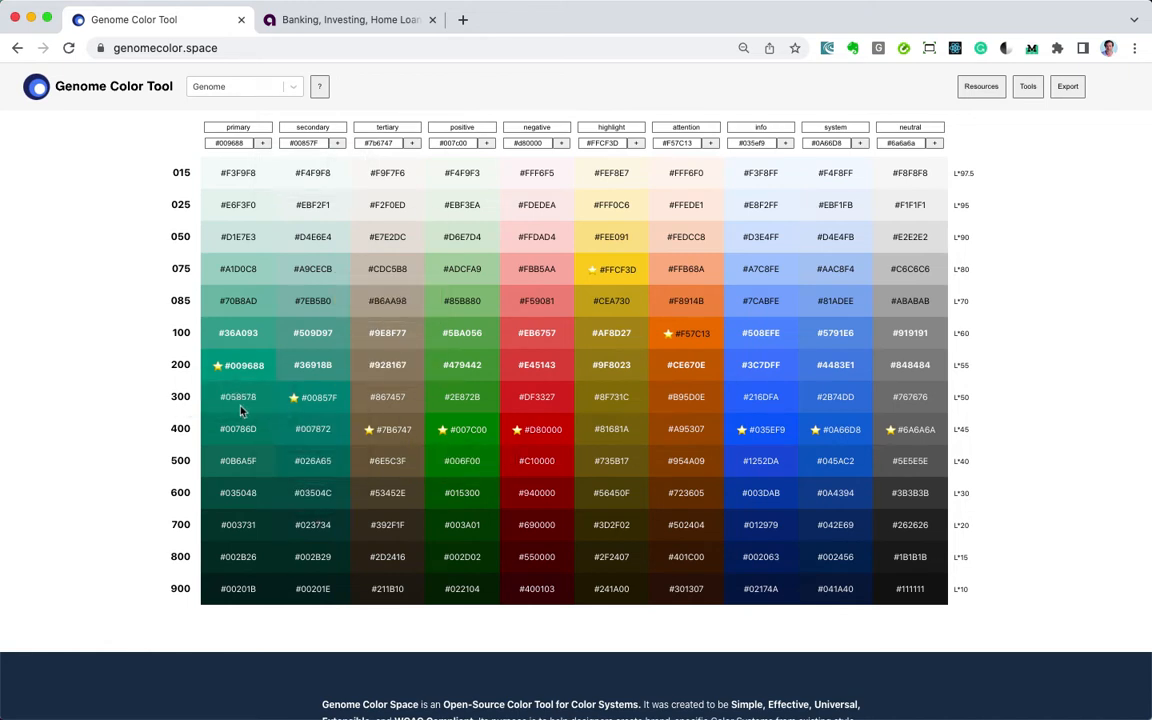
pyautogui.click(245, 87)
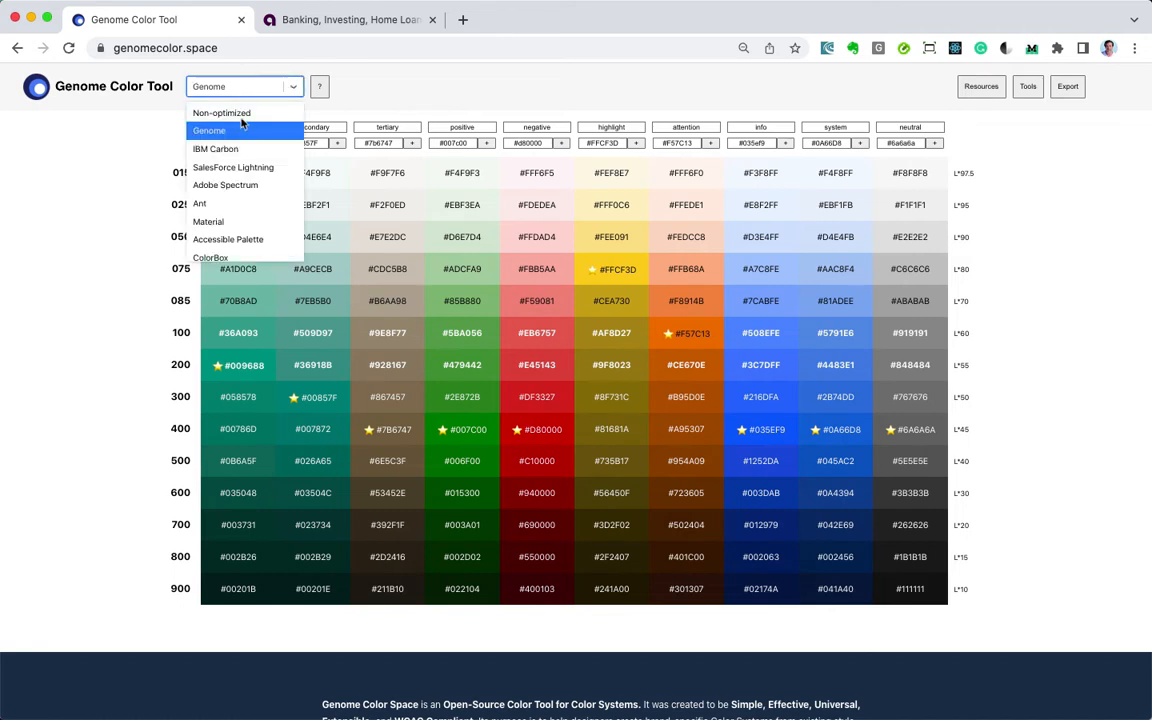
pyautogui.click(197, 135)
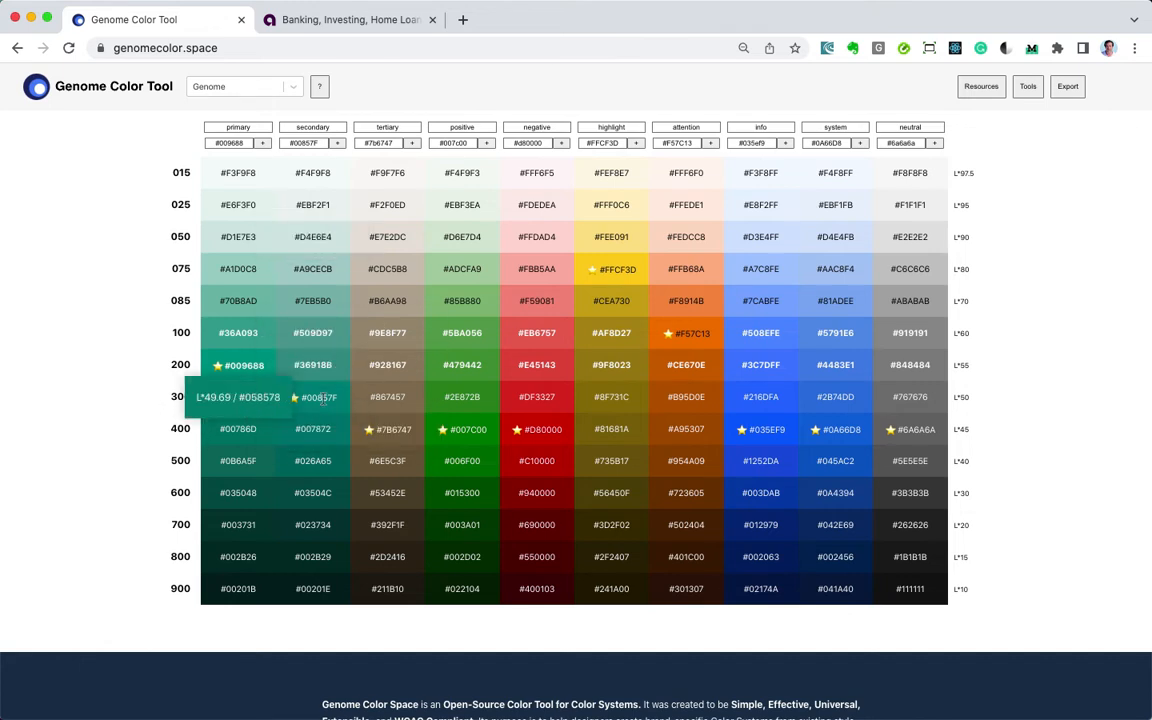
# Add #00857F as an additional color in the primary column and submit it.
pyautogui.click(263, 143)
pyautogui.click(505, 427)
pyautogui.click(506, 458)
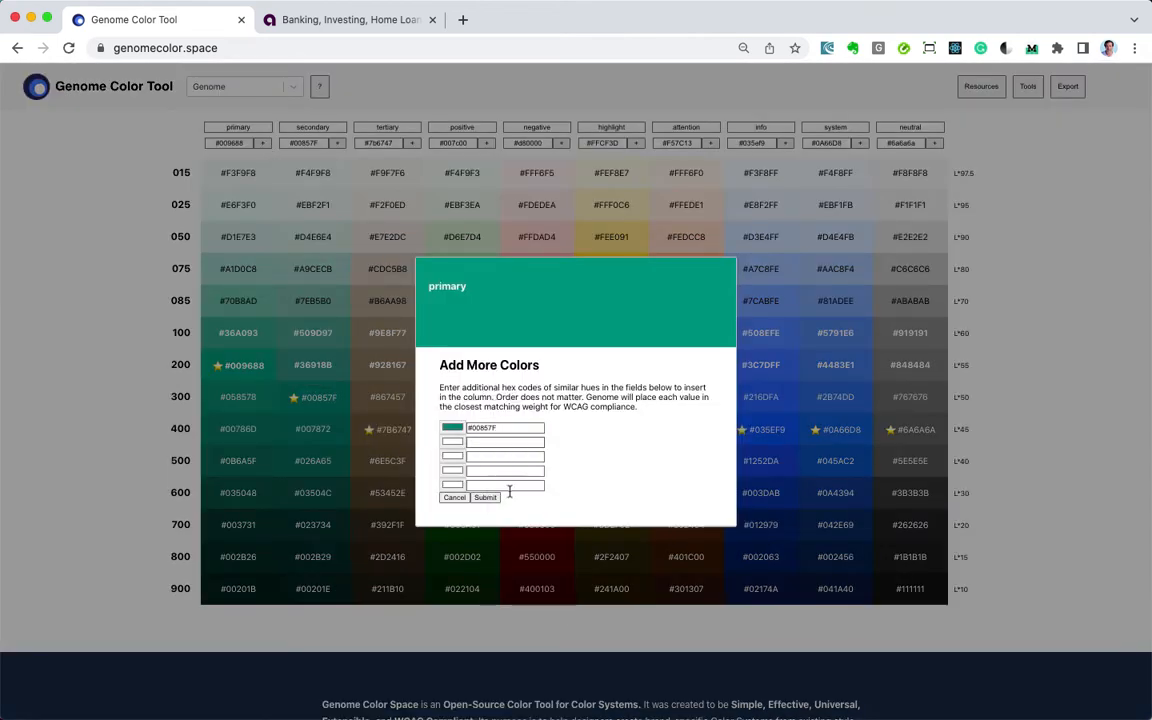
pyautogui.click(485, 497)
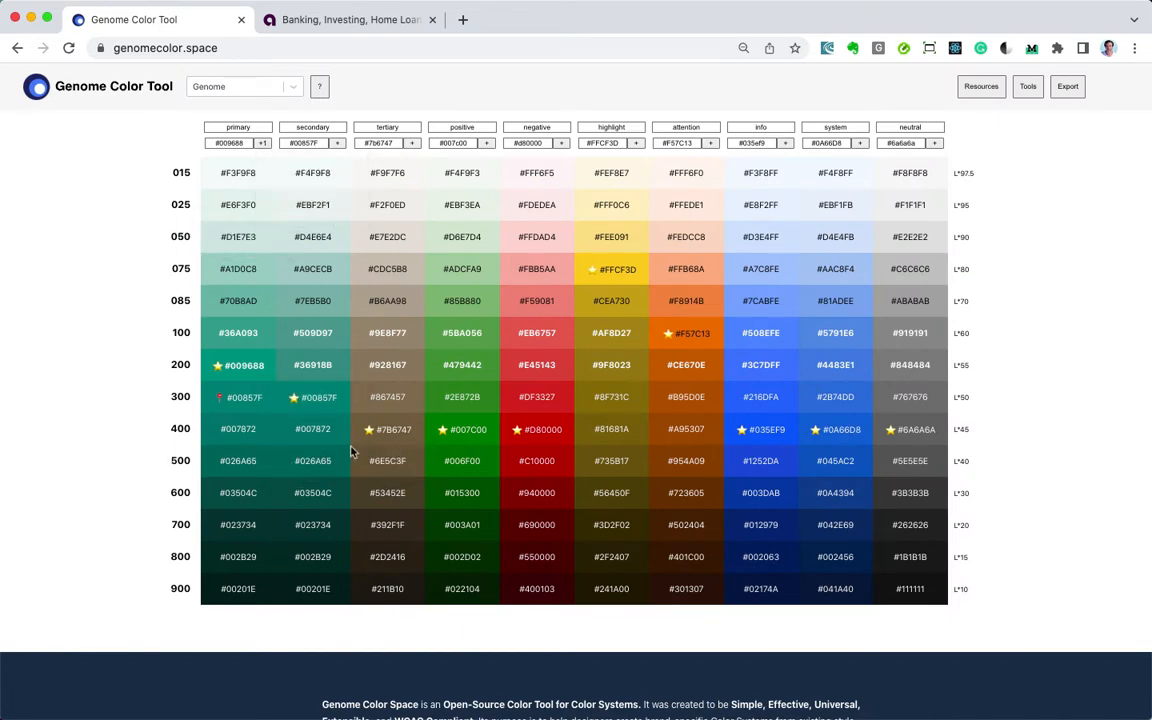
# Review the swatch groups in Figma, switch to Chrome and examine the purple tones used on the Ally homepage.
pyautogui.press('super+Tab')
pyautogui.press('super+Tab')
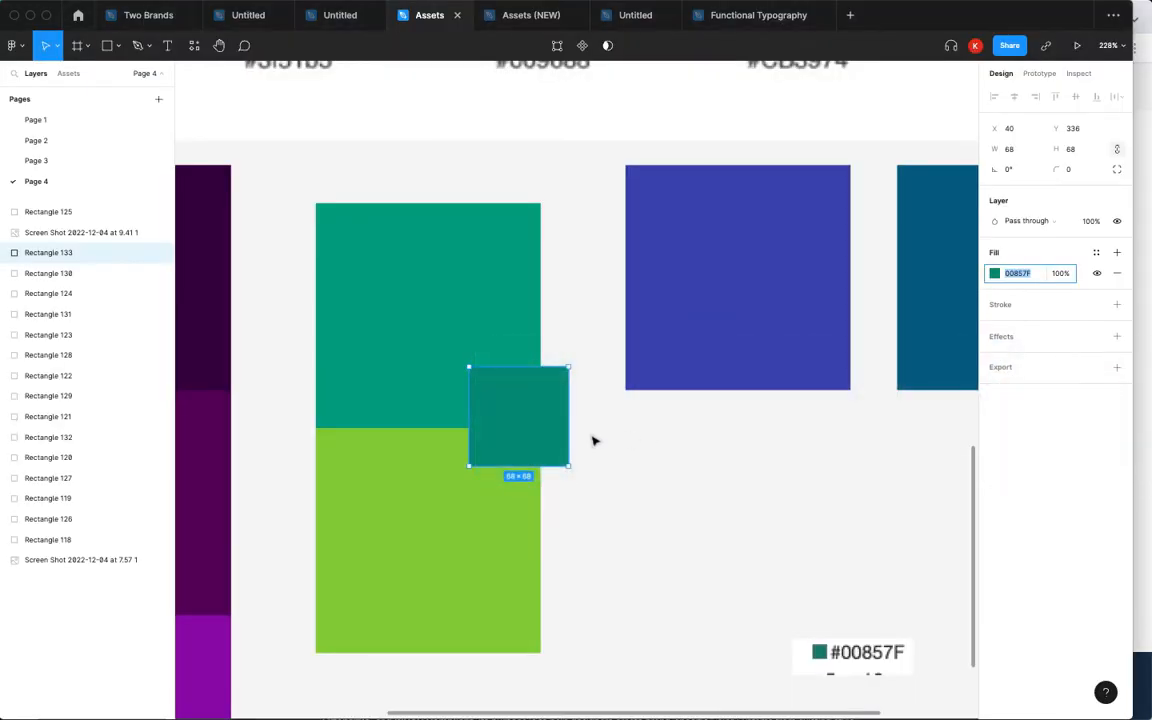
pyautogui.click(594, 441)
pyautogui.click(556, 433)
pyautogui.scroll(-5, 594, 438)
pyautogui.hscroll(-1, 601, 448)
pyautogui.hscroll(-5, 601, 448)
pyautogui.press('super+Tab')
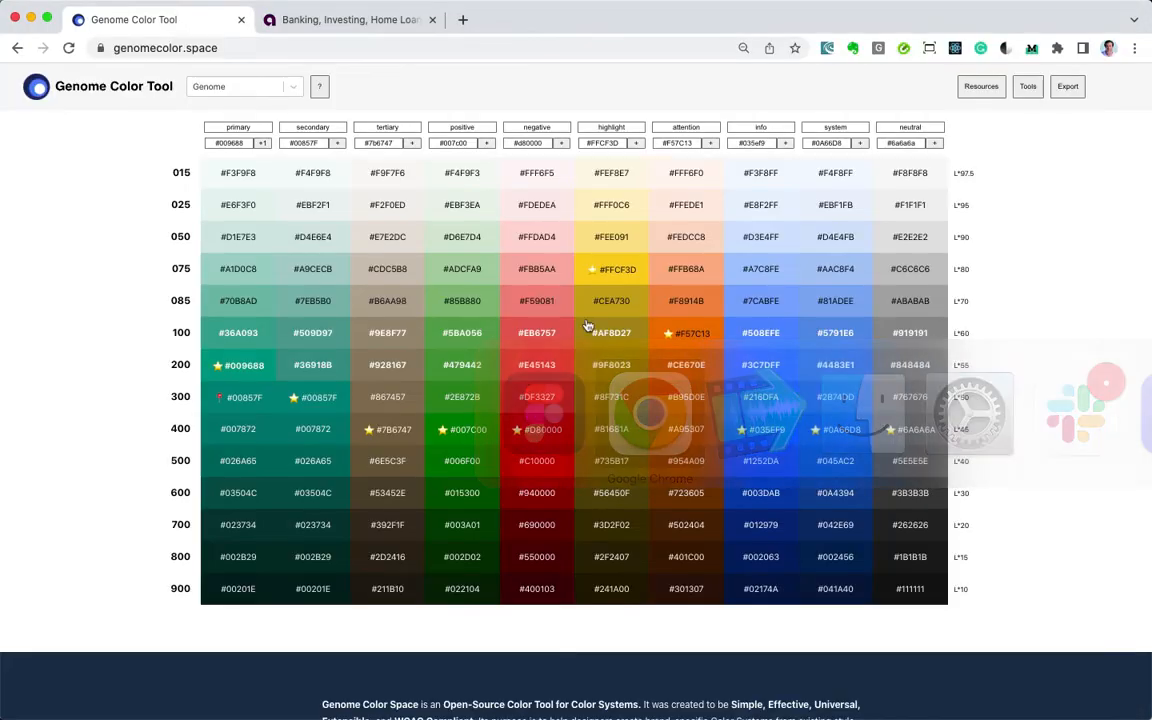
pyautogui.click(293, 20)
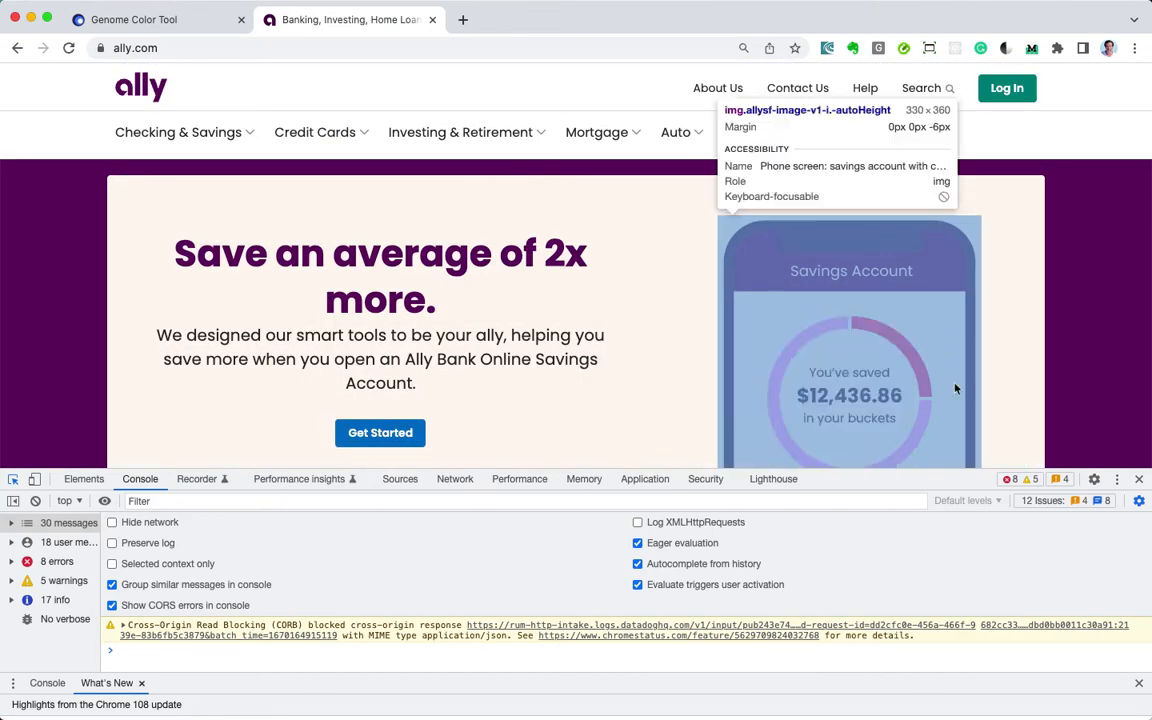
pyautogui.scroll(-5, 955, 388)
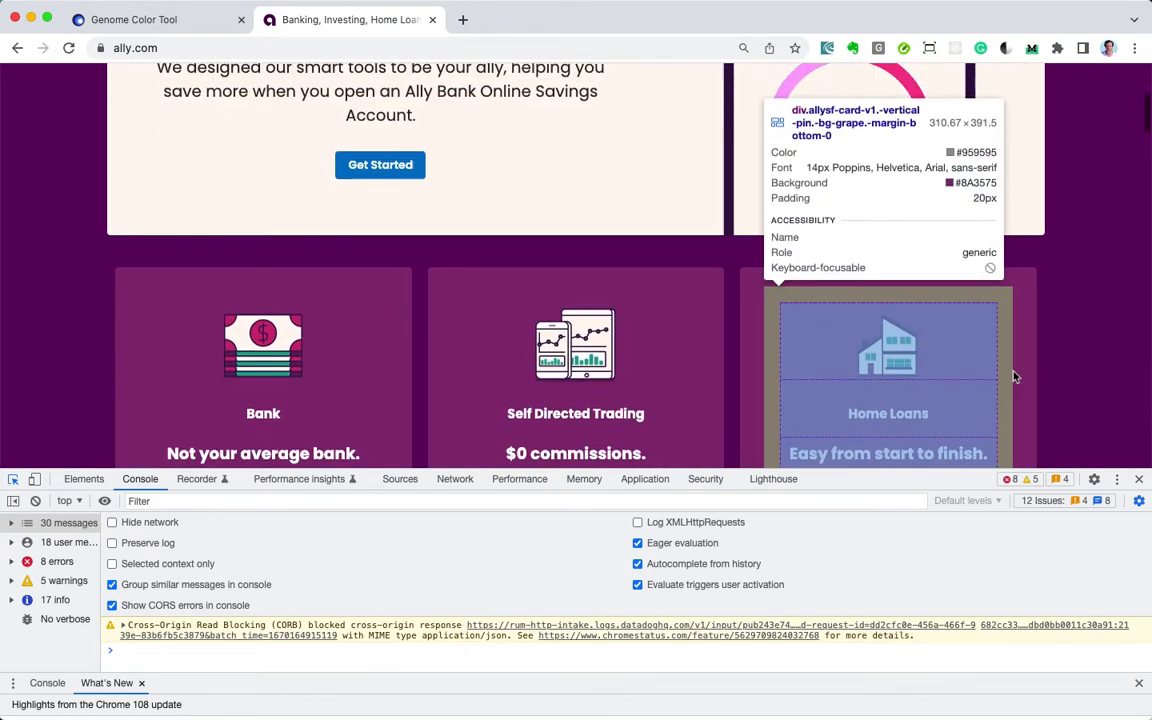
pyautogui.scroll(5, 1013, 376)
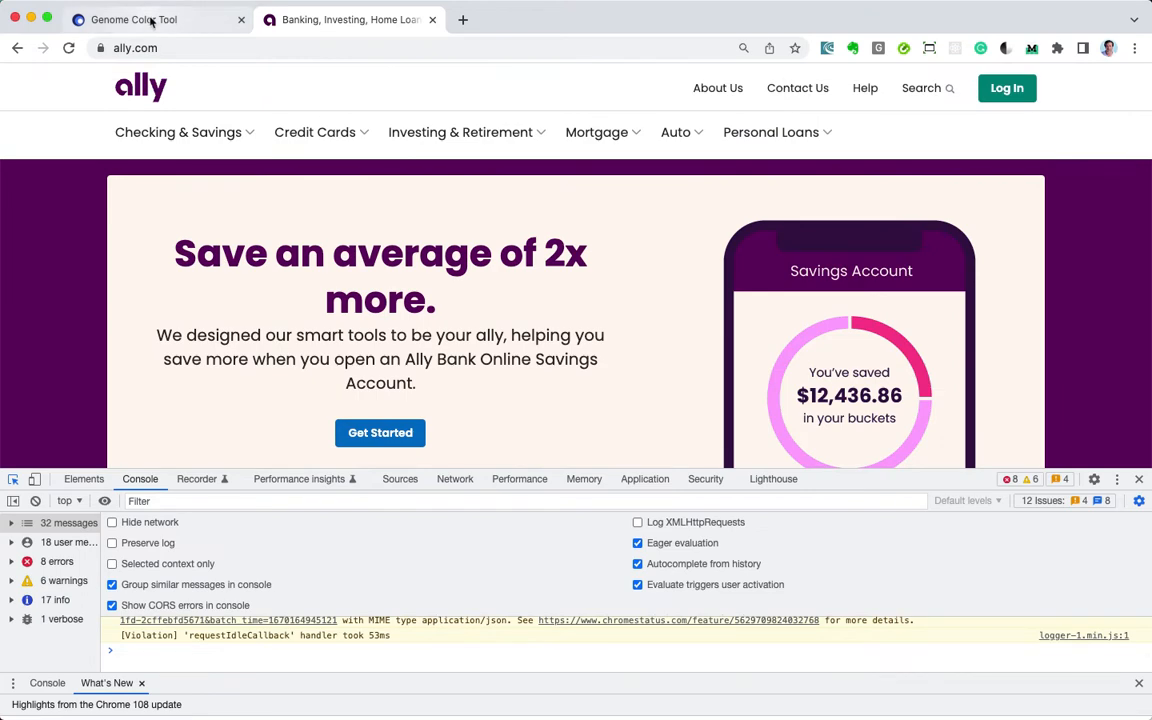
# Copy the bright purple swatch's fill code in Figma and set the Genome Color Tool's secondary color to #9C27B0 in Chrome.
pyautogui.click(151, 21)
pyautogui.press('super+Tab')
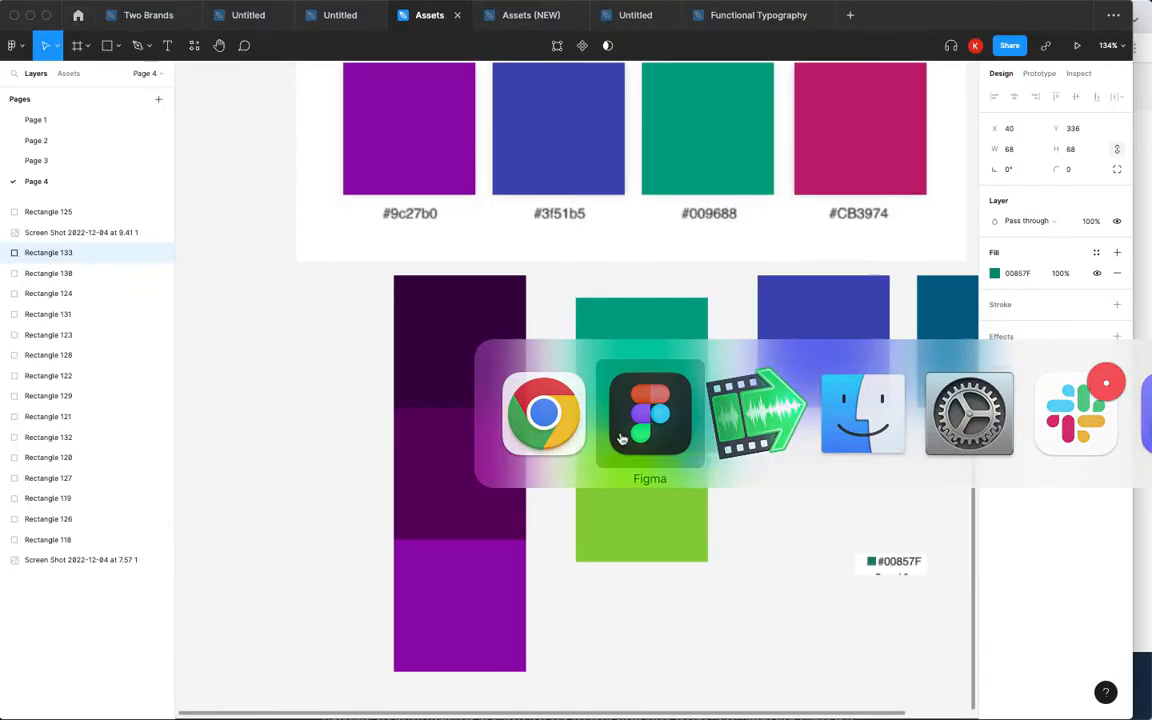
pyautogui.click(773, 479)
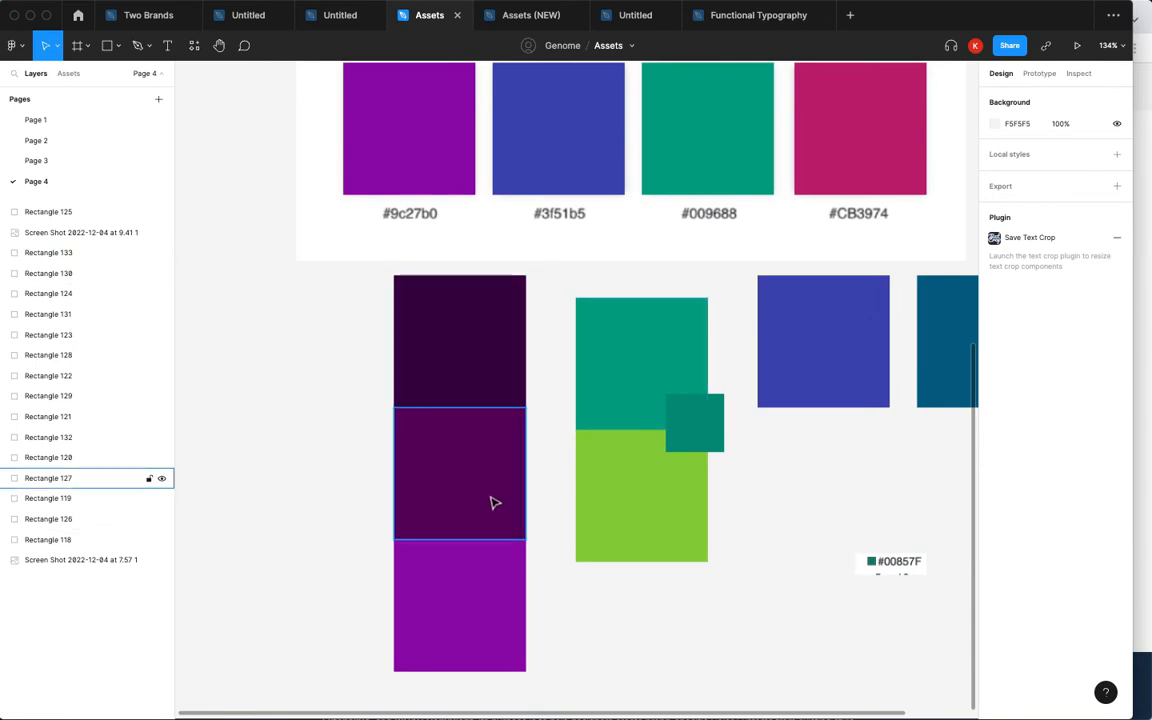
pyautogui.click(491, 620)
pyautogui.click(1020, 273)
pyautogui.press('super+c')
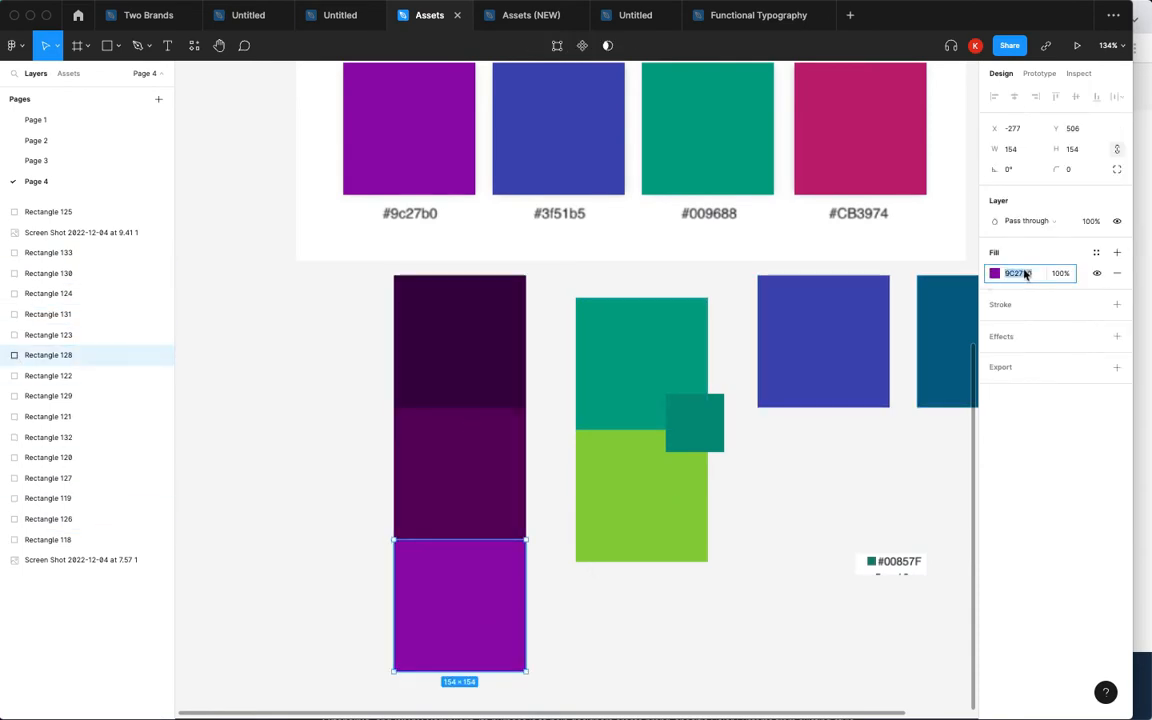
pyautogui.press('super+Tab')
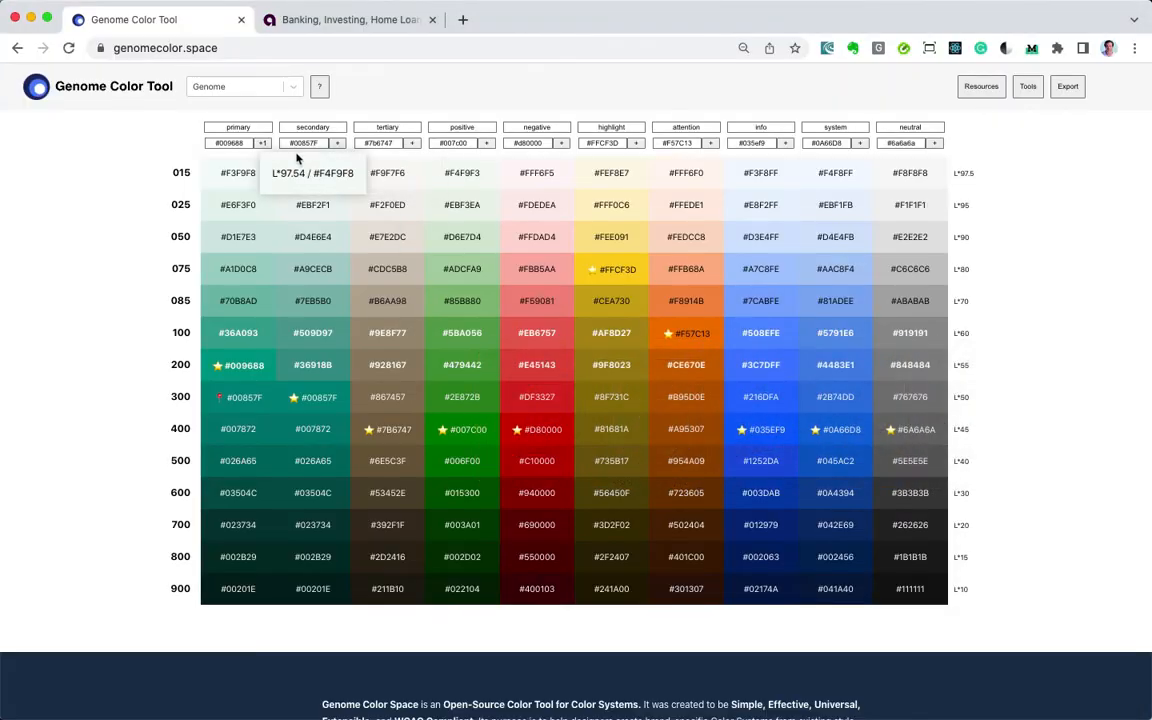
pyautogui.tripleClick(303, 143)
pyautogui.press('super+v')
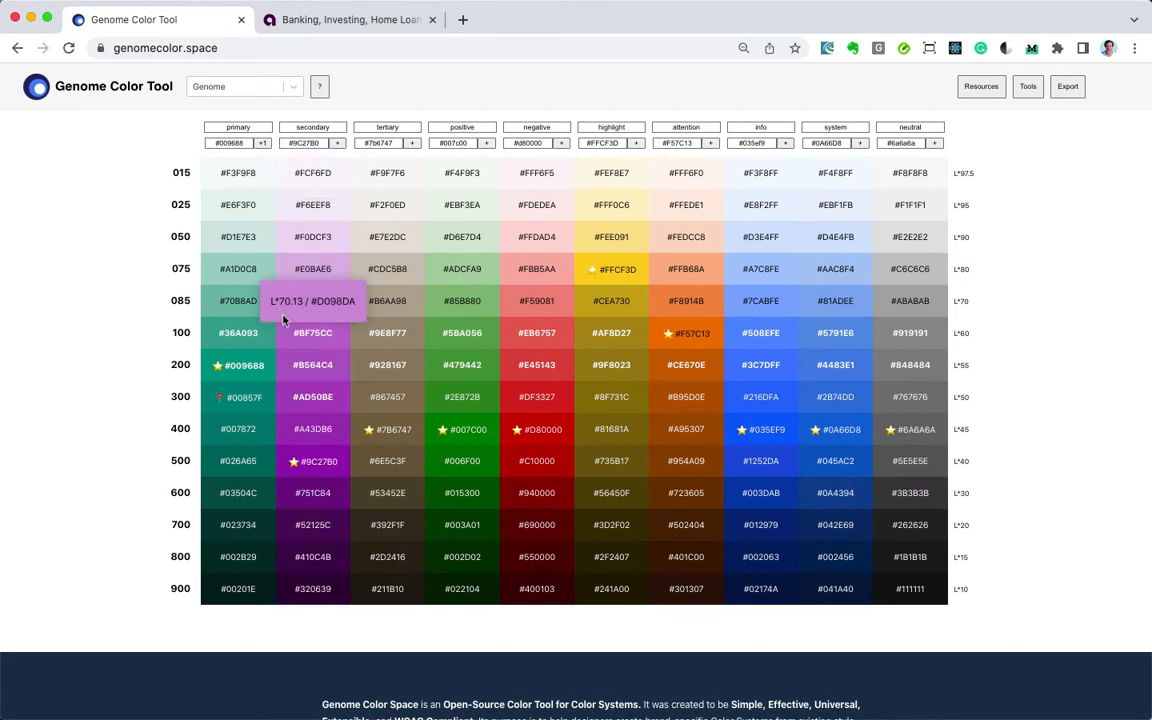
# Copy the middle purple swatch's fill in Figma and enter #650360 as an additional secondary color in the Genome Color Tool in Chrome.
pyautogui.press('super+Tab')
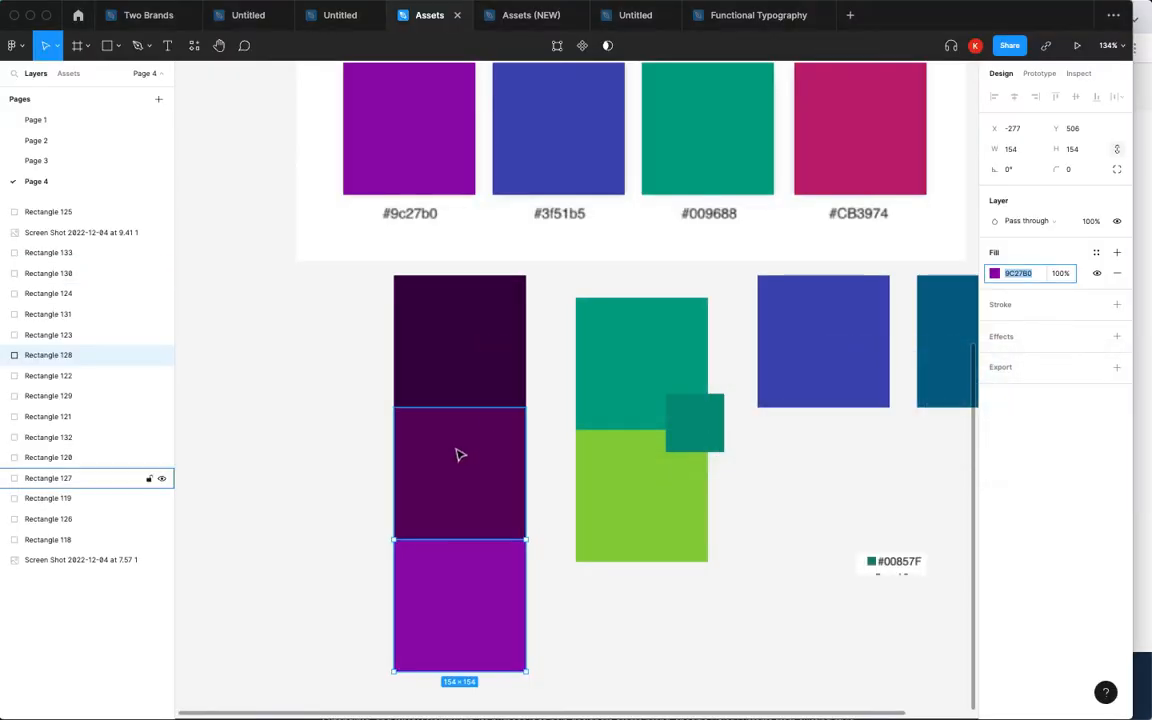
pyautogui.click(476, 435)
pyautogui.click(1015, 278)
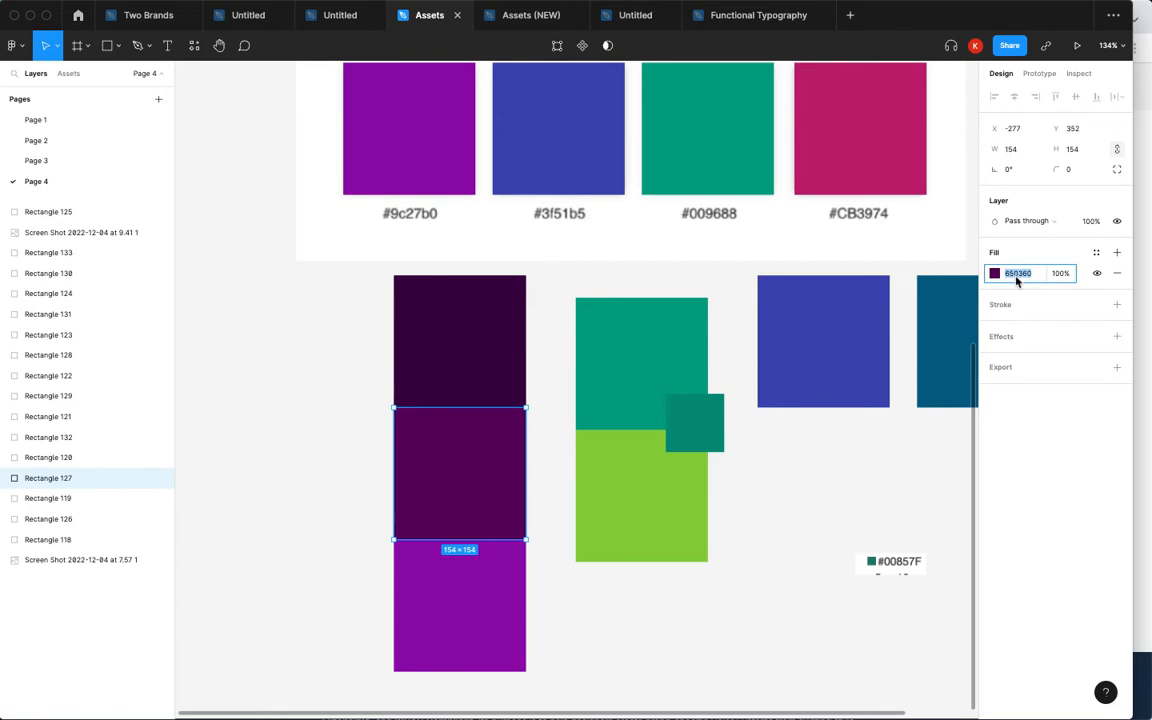
pyautogui.press('super+Tab')
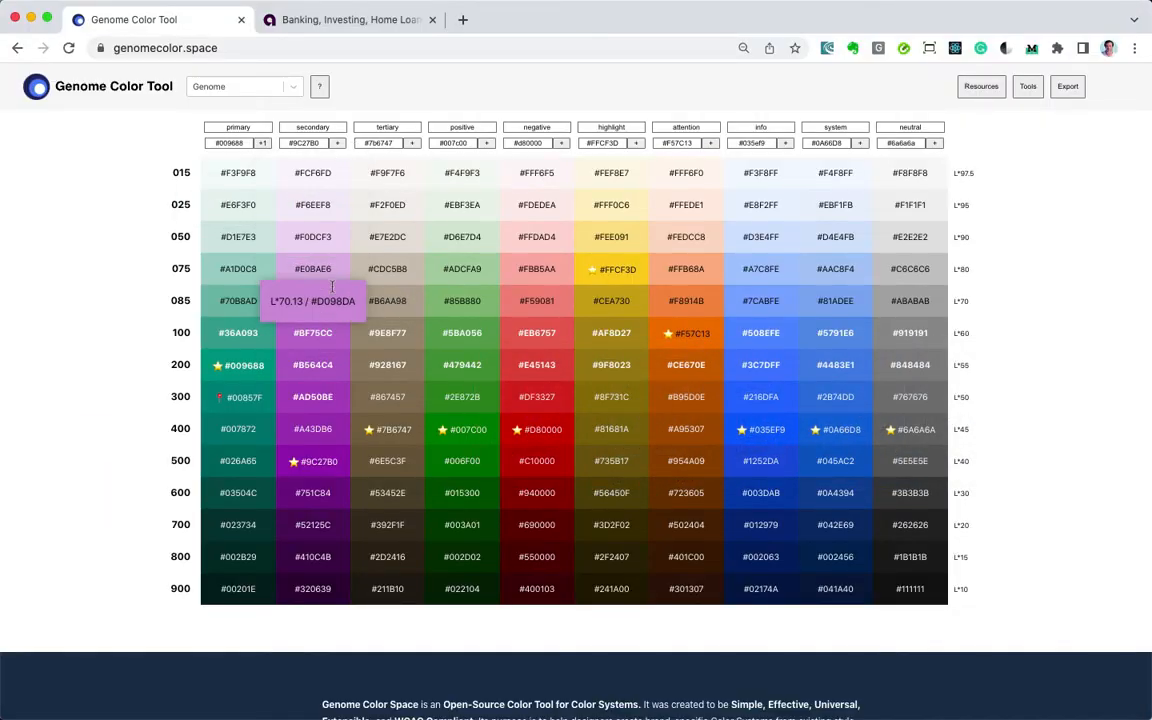
pyautogui.click(304, 130)
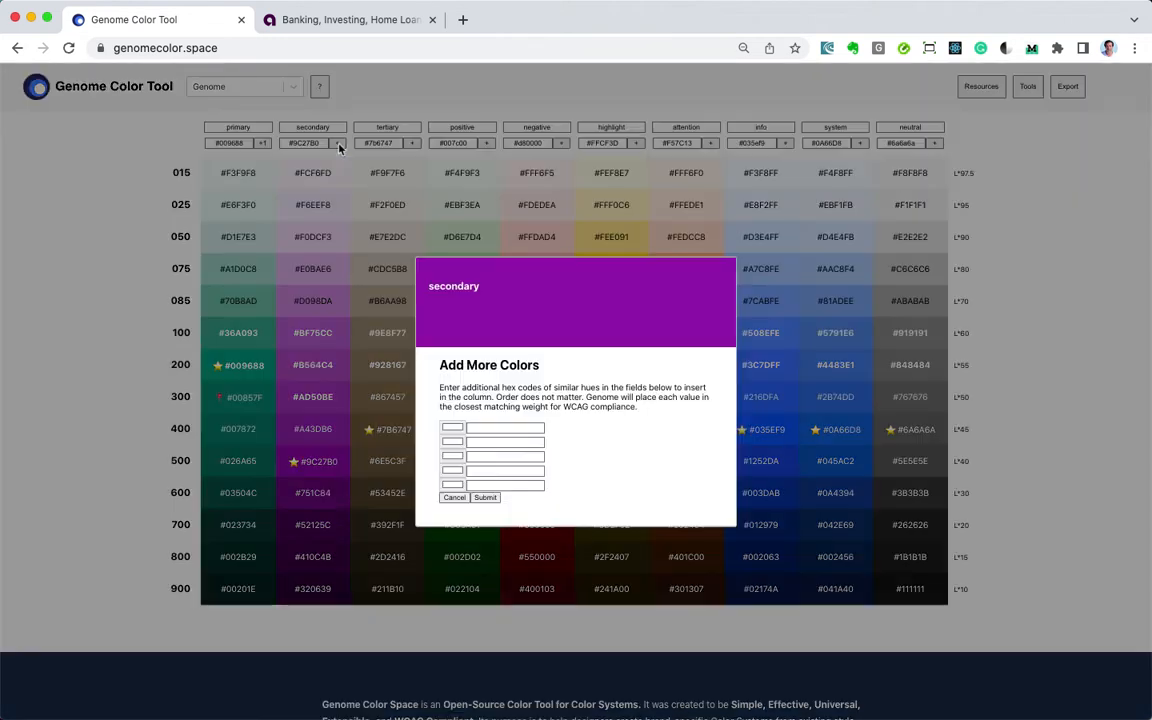
pyautogui.click(494, 430)
pyautogui.write('#650360')
pyautogui.press('Tab')
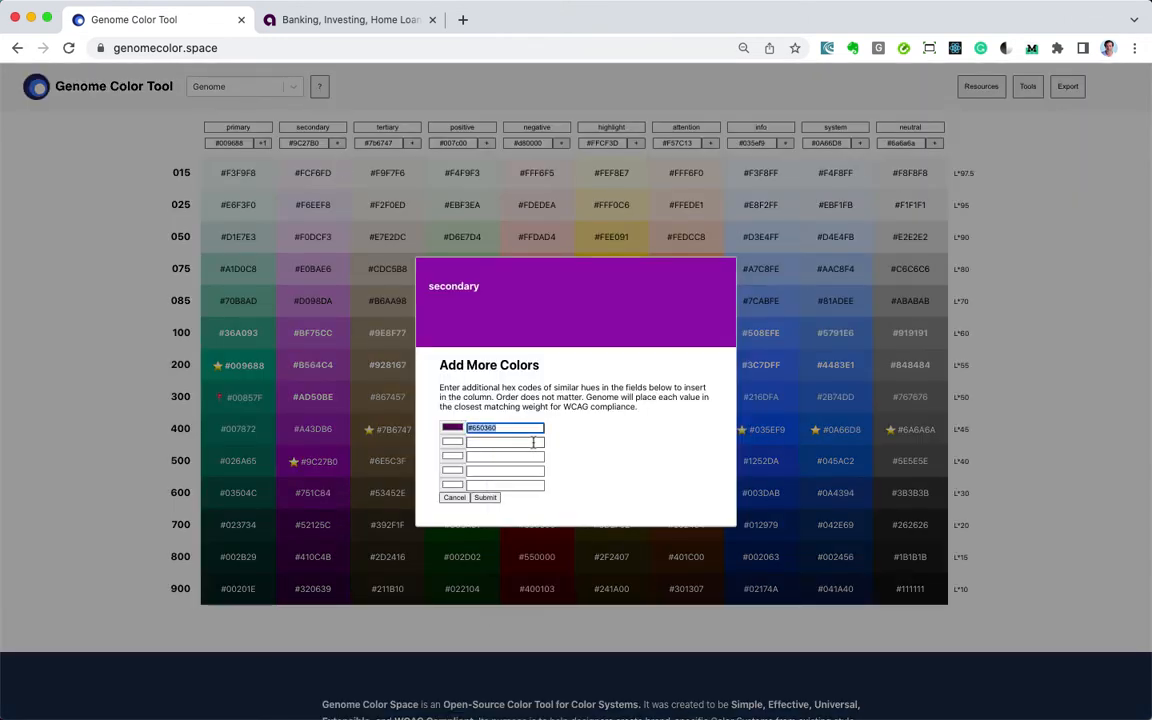
# Copy the darkest purple swatch's fill in Figma, add #3E0046 as the second additional secondary color in Chrome and submit the colors.
pyautogui.press('super+Tab')
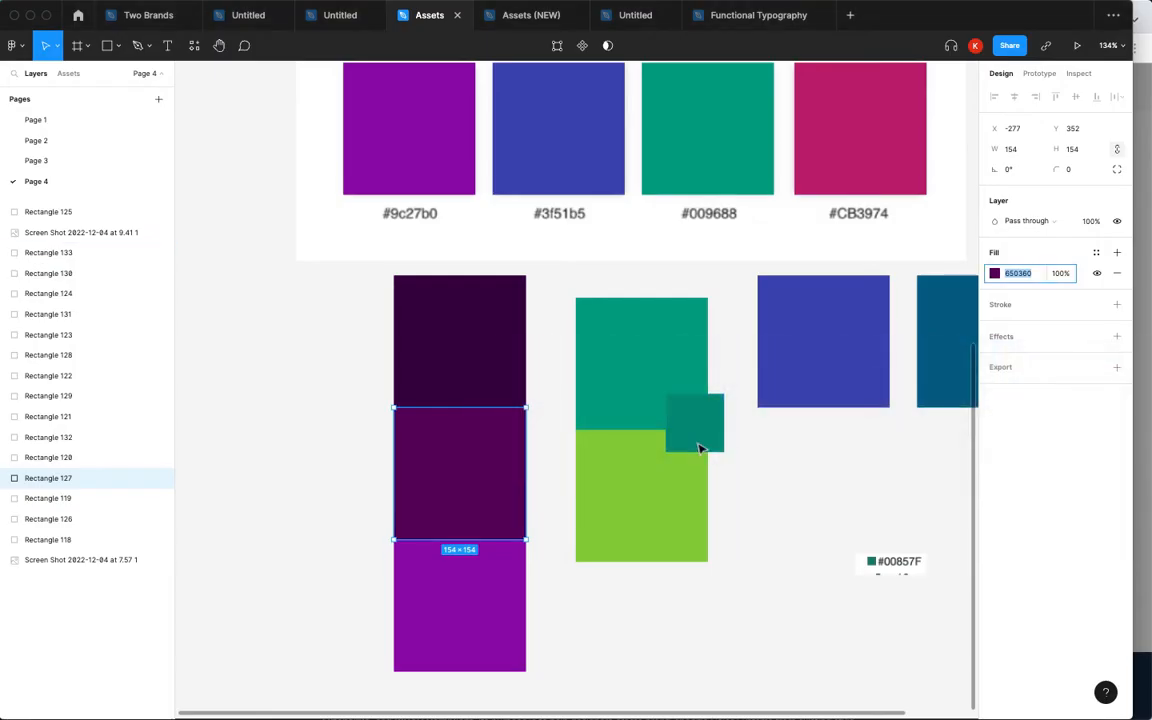
pyautogui.click(506, 378)
pyautogui.click(1012, 275)
pyautogui.press('super+c')
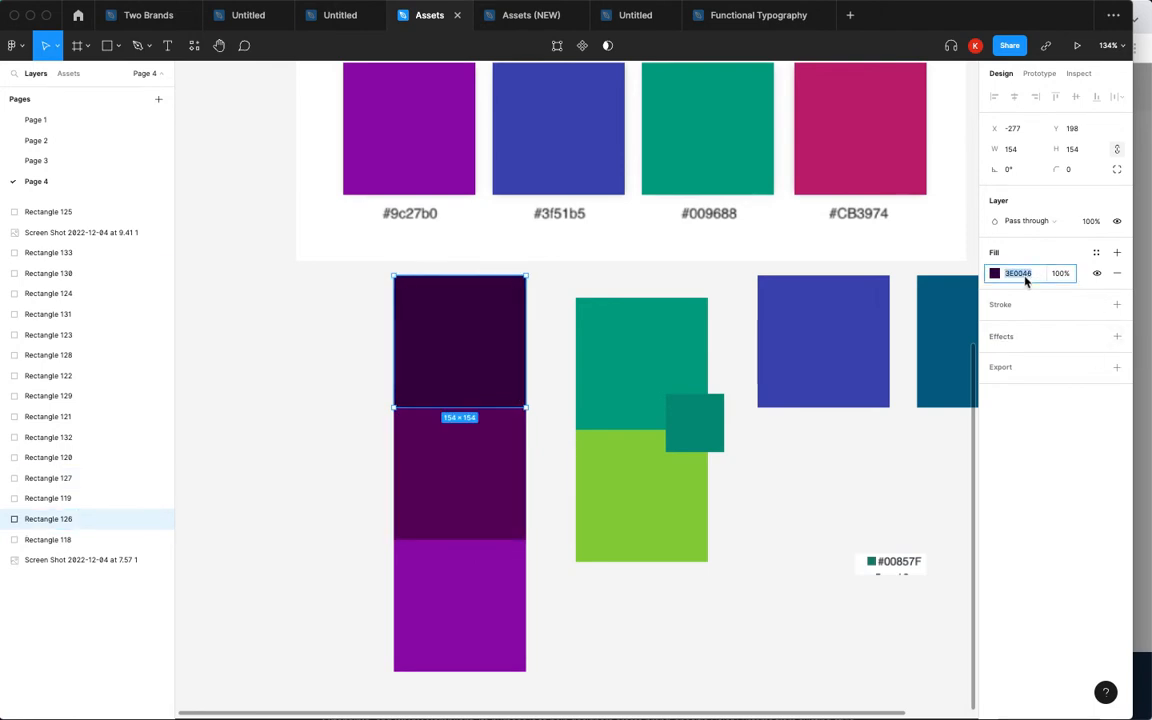
pyautogui.press('super+Tab')
pyautogui.press('super+Tab')
pyautogui.click(505, 442)
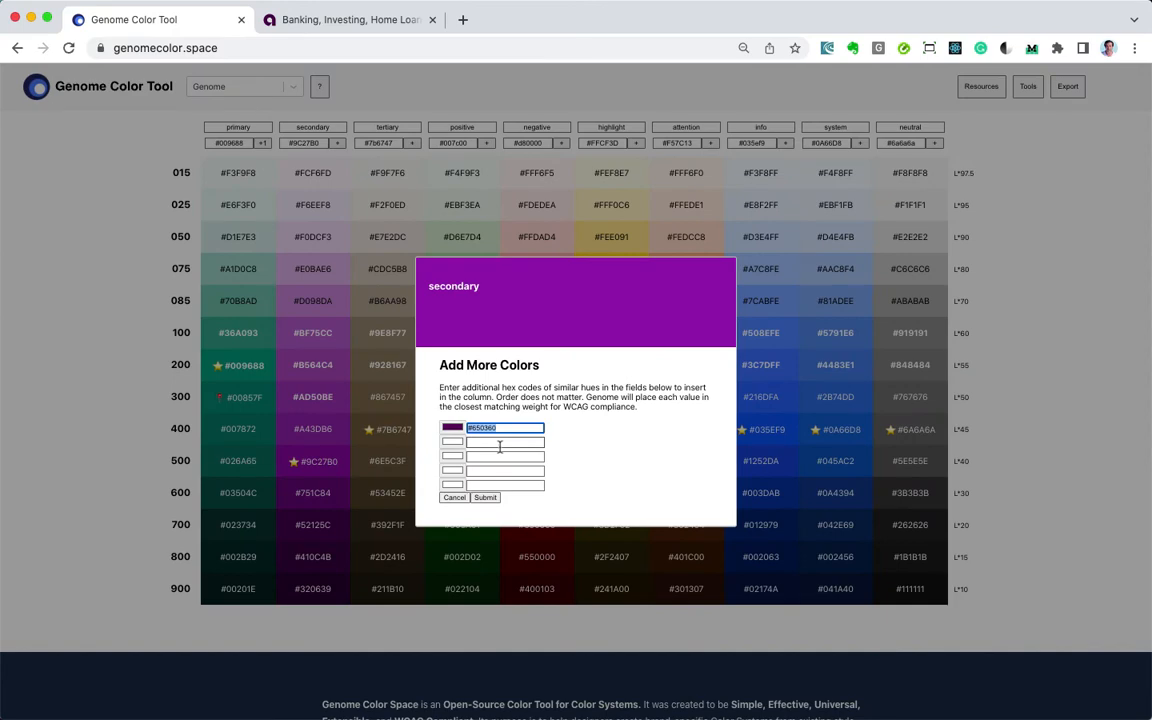
pyautogui.press('super+v')
pyautogui.click(485, 497)
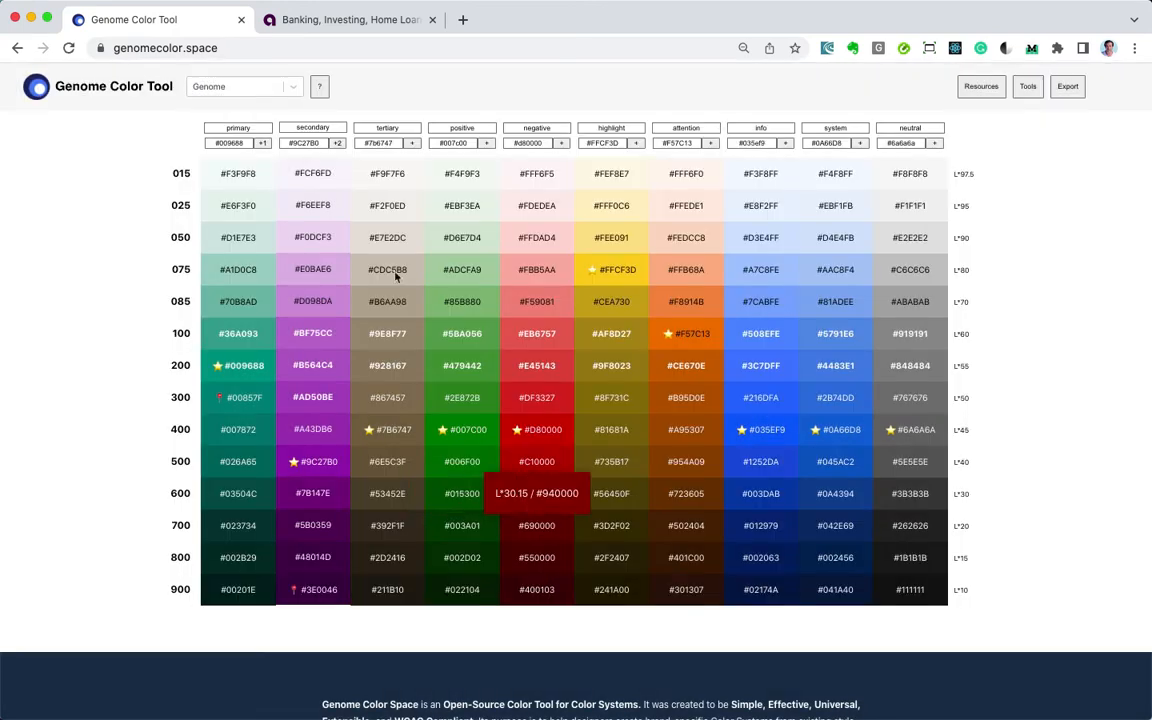
# Compare the palette in the Non-optimized system with the Genome system, ending on Genome.
pyautogui.click(279, 89)
pyautogui.click(264, 116)
pyautogui.click(254, 87)
pyautogui.click(240, 128)
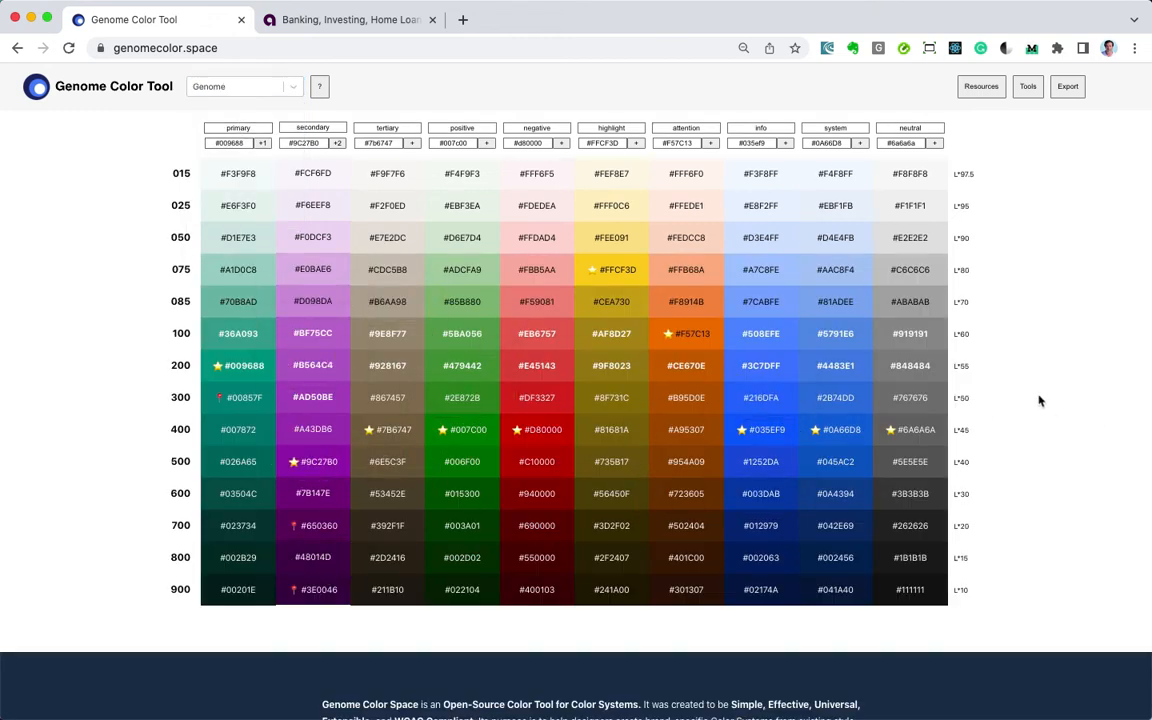
# Copy the indigo swatch's fill code in Figma and set the Genome Color Tool's info color to #3F51B5 in Chrome.
pyautogui.press('super+Tab')
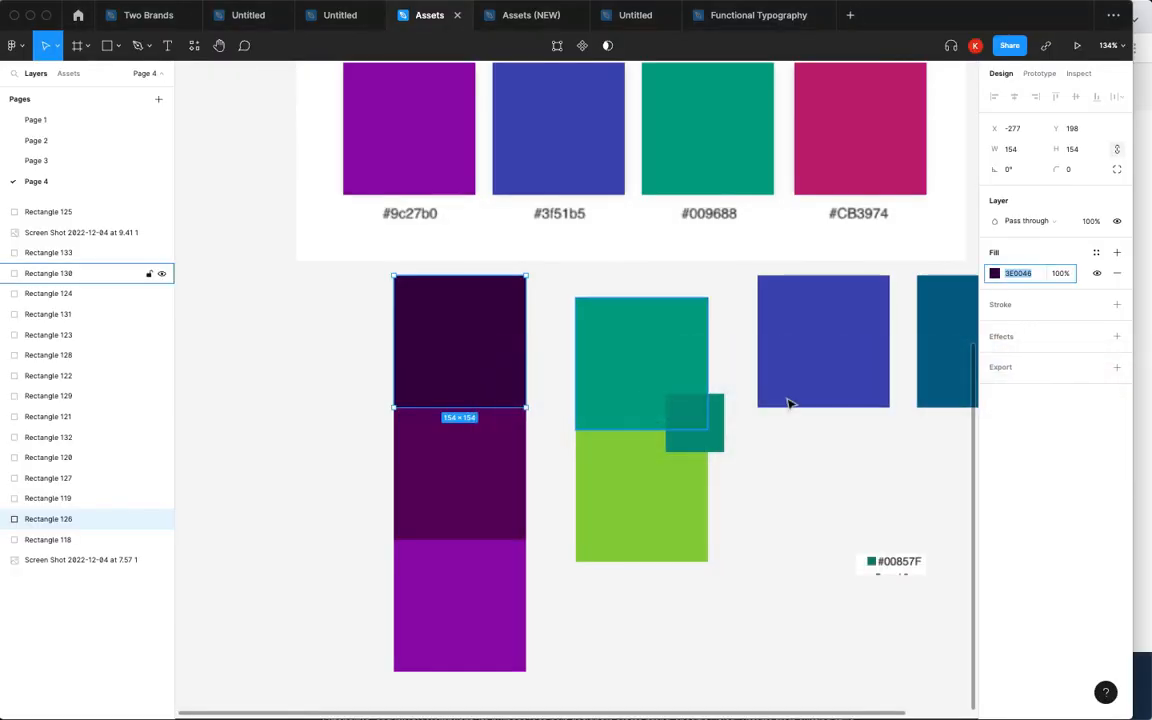
pyautogui.hscroll(8, 673, 398)
pyautogui.click(640, 355)
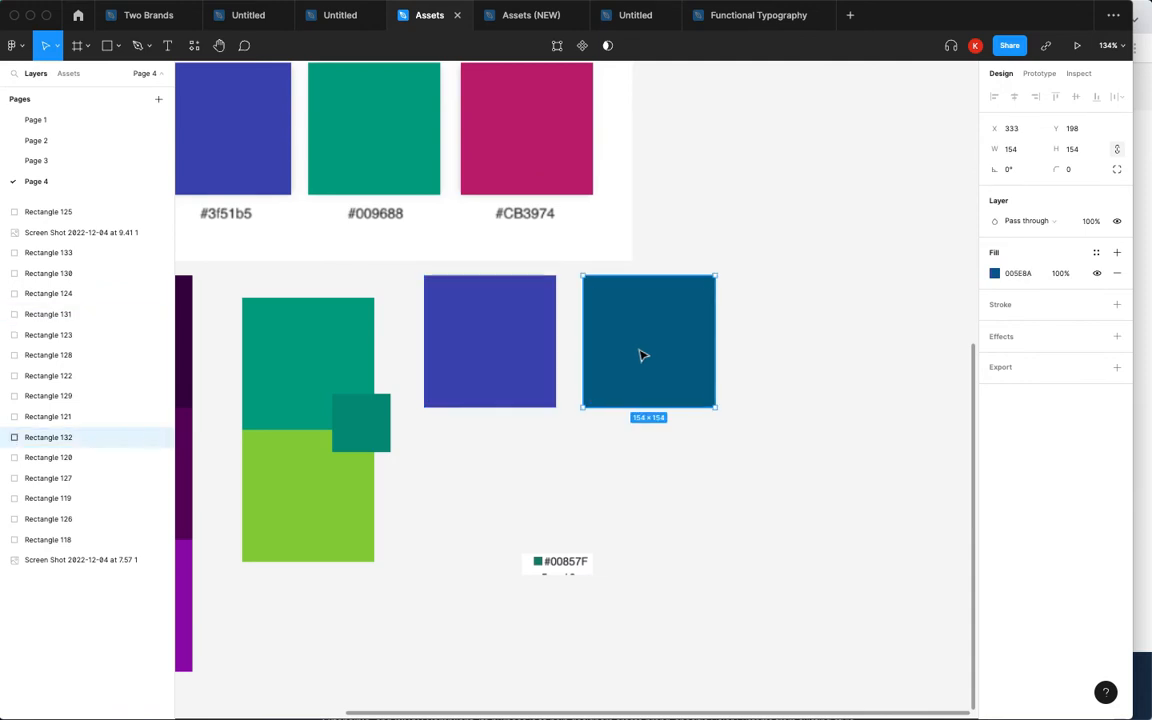
pyautogui.click(530, 352)
pyautogui.click(1020, 273)
pyautogui.press('super+c')
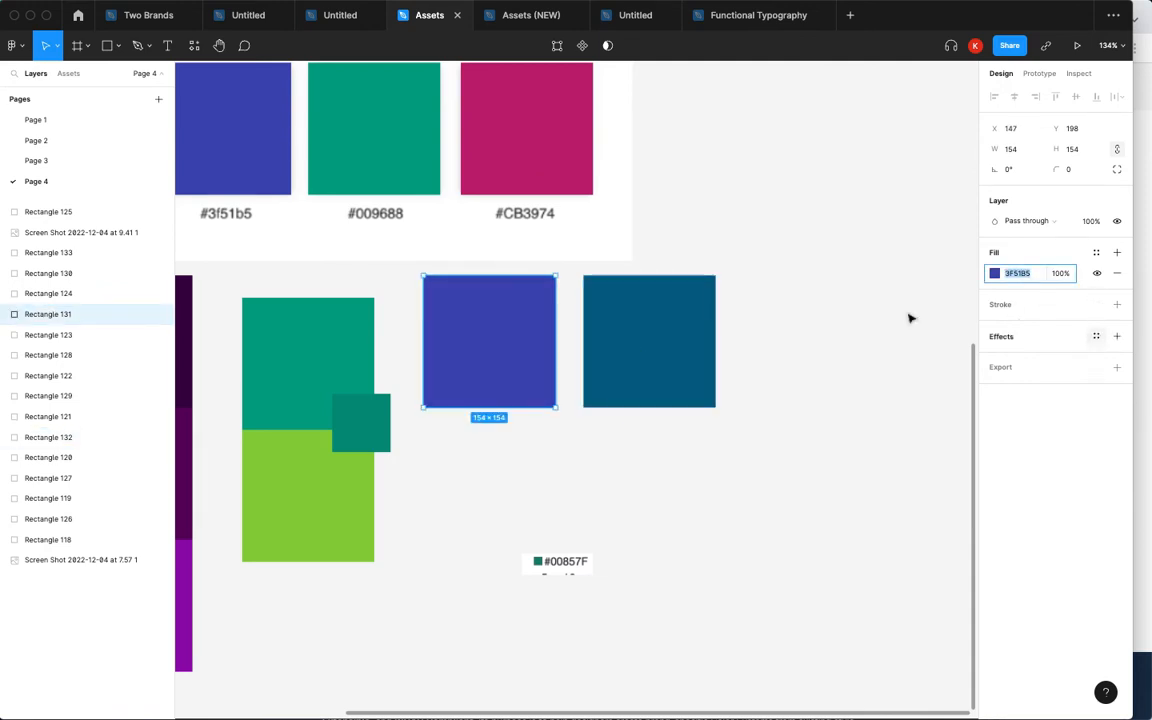
pyautogui.press('super+Tab')
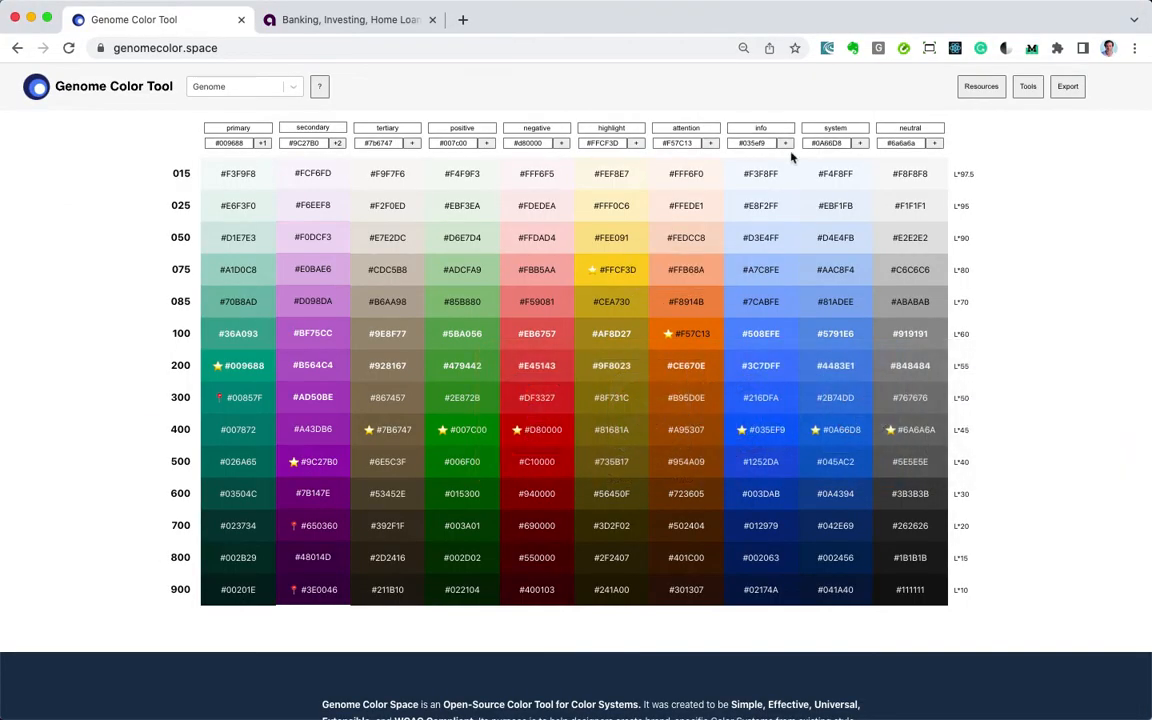
pyautogui.doubleClick(757, 143)
pyautogui.press('super+v')
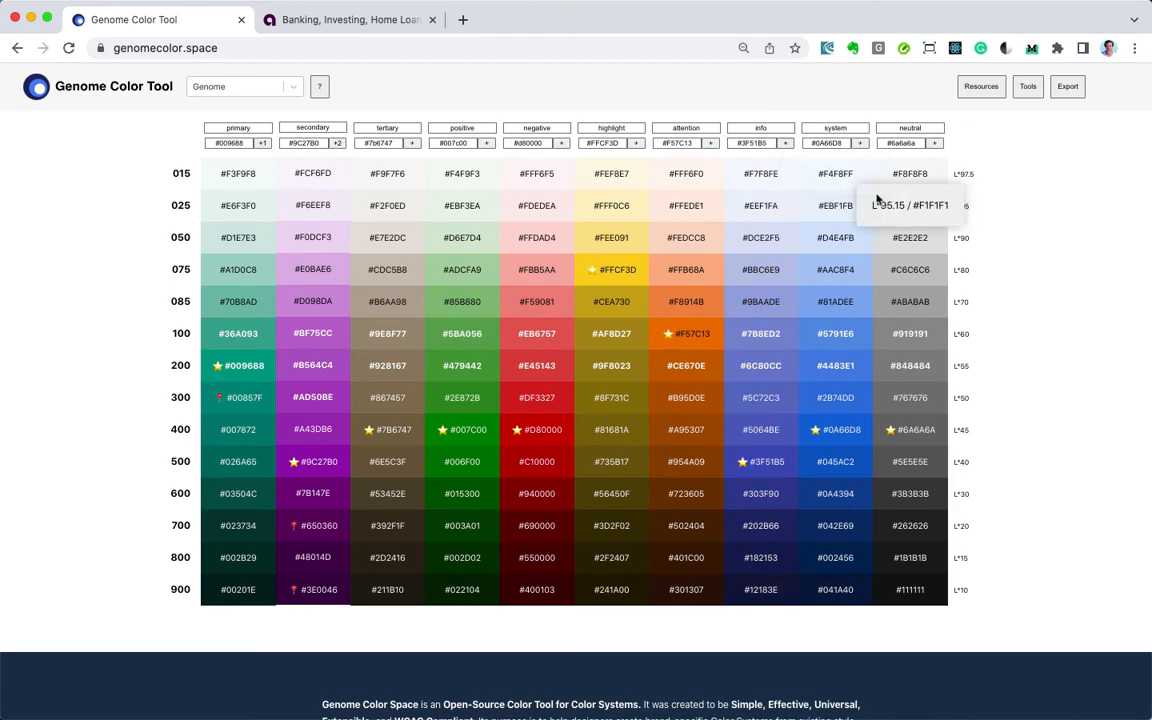
# Copy the dark blue swatch's fill in Figma and set the system color to #005E8A in the Genome Color Tool in Chrome.
pyautogui.press('super+Tab')
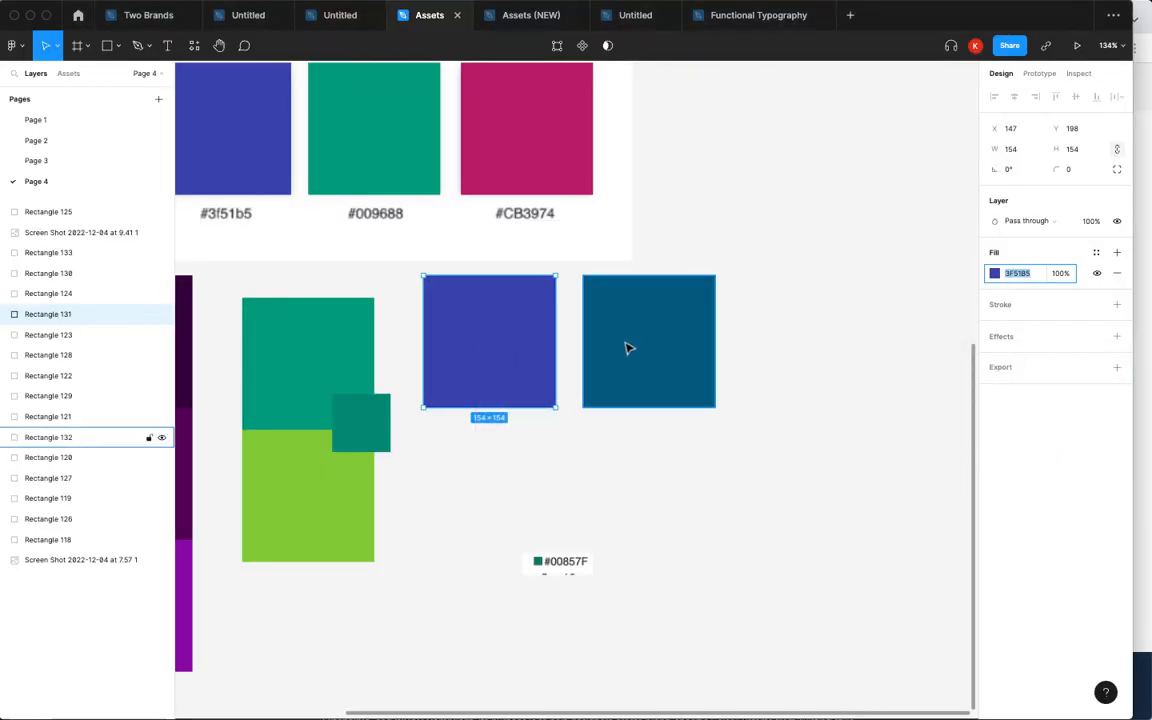
pyautogui.click(625, 347)
pyautogui.click(1020, 274)
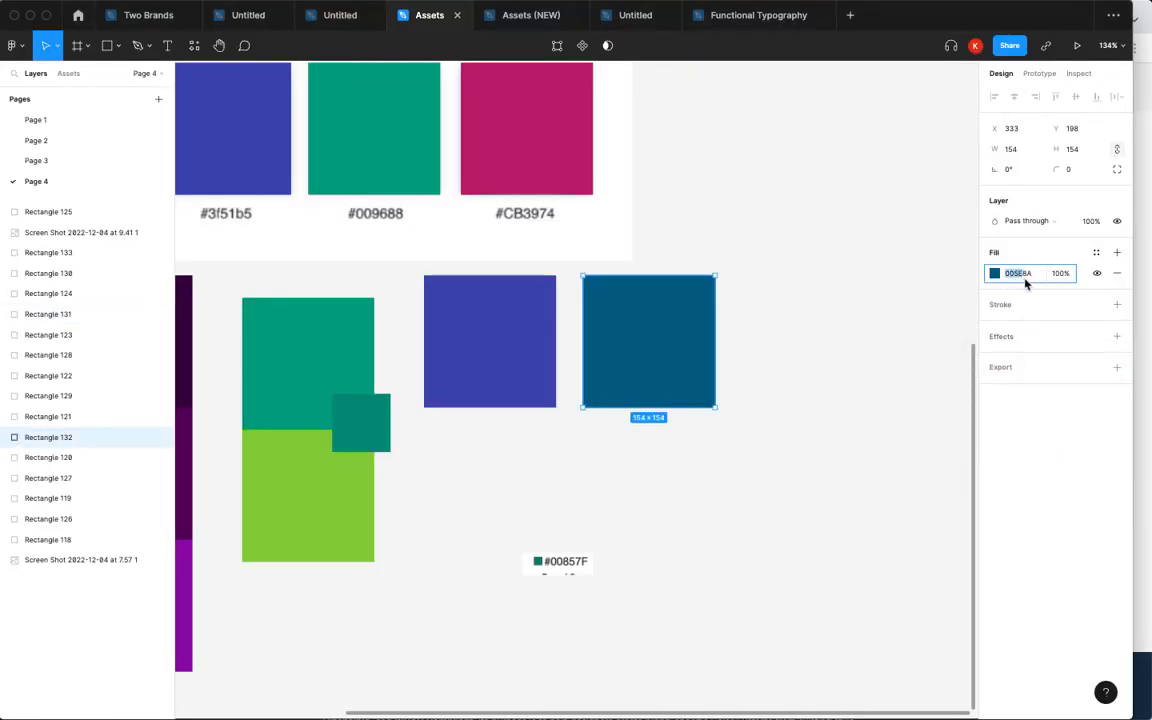
pyautogui.press('super+Tab')
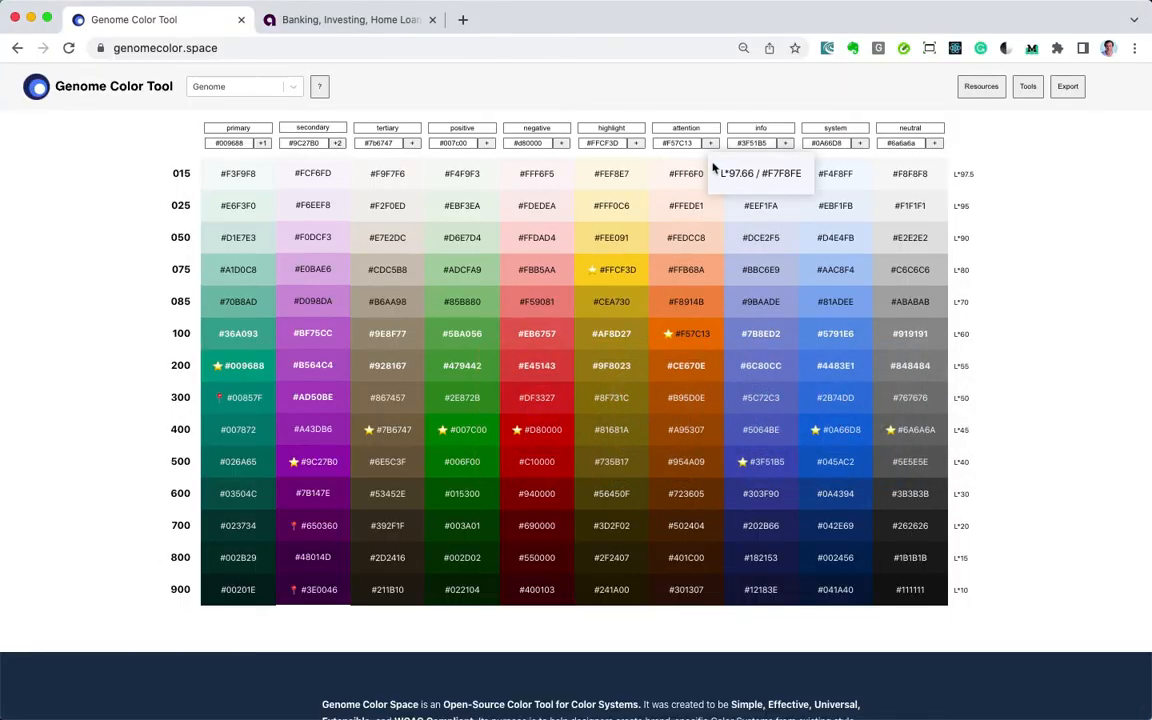
pyautogui.click(825, 143)
pyautogui.write('#005E8A')
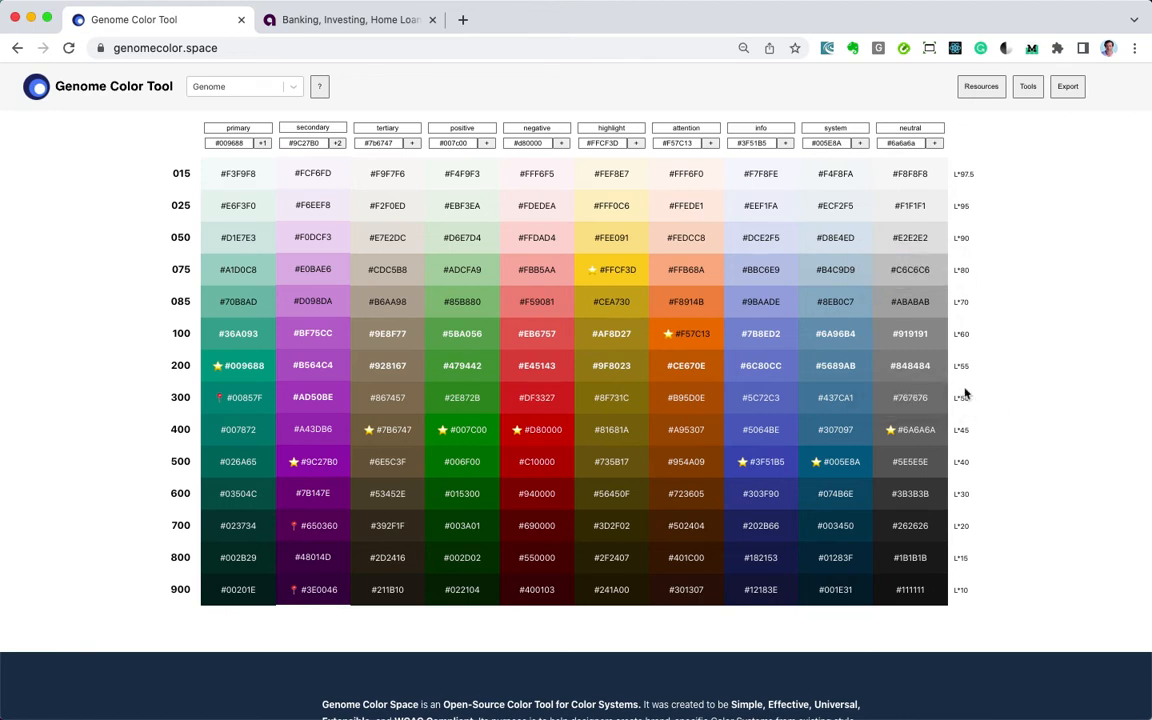
# Export the finished palette as a JSON file and look up the Figma import plugin among the tool's resources.
pyautogui.click(1070, 90)
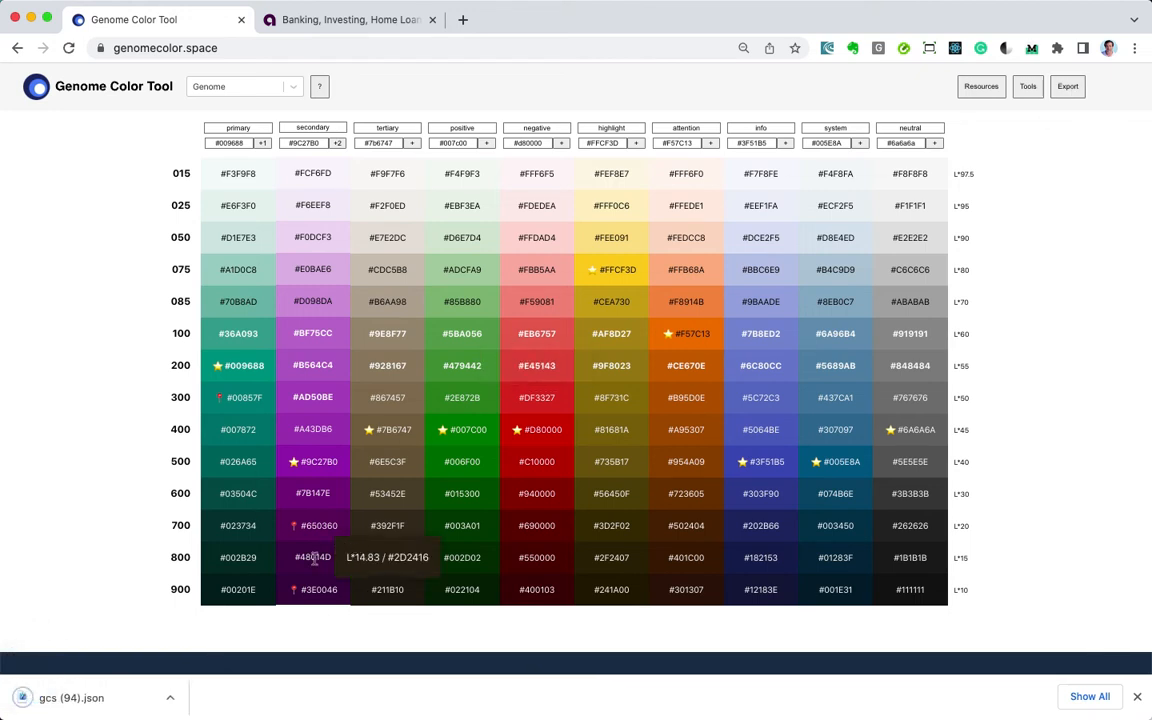
pyautogui.press('super+Tab')
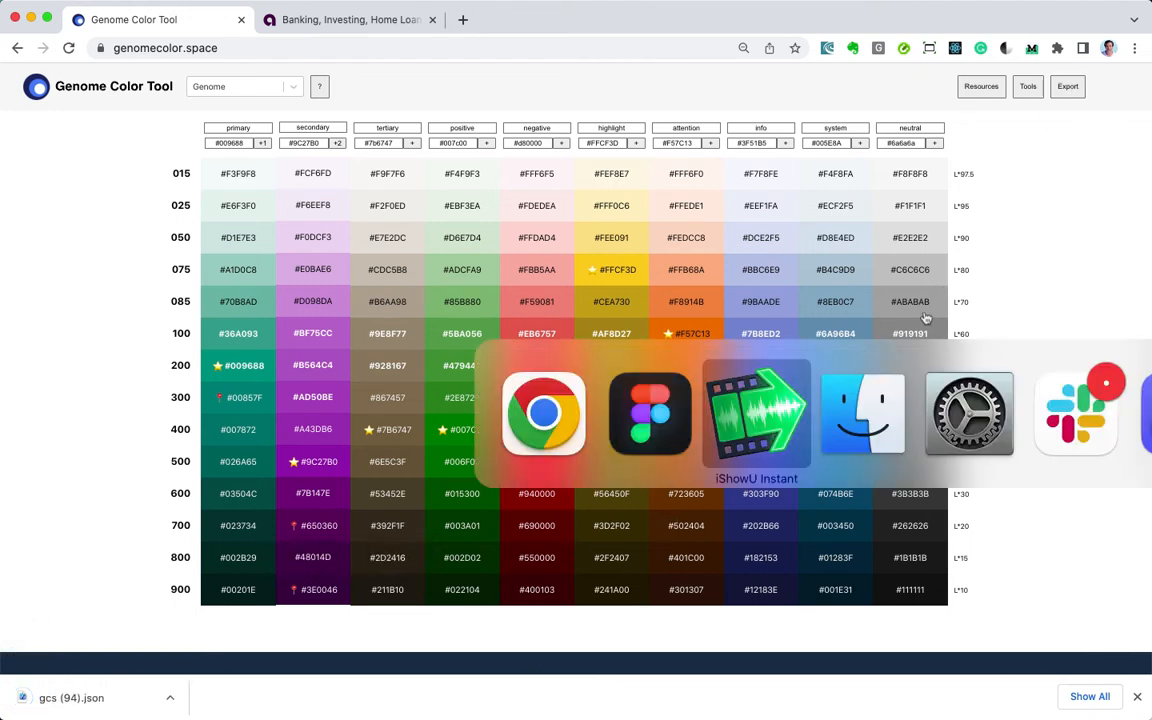
pyautogui.click(1029, 90)
pyautogui.click(1024, 90)
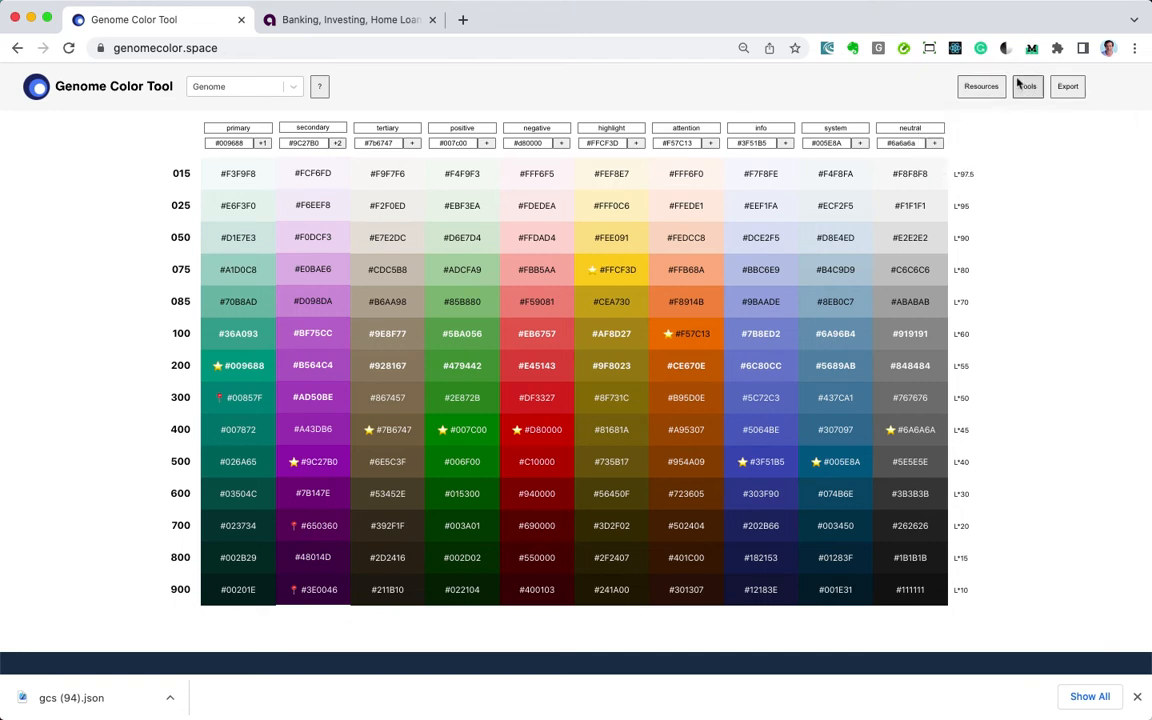
pyautogui.click(978, 90)
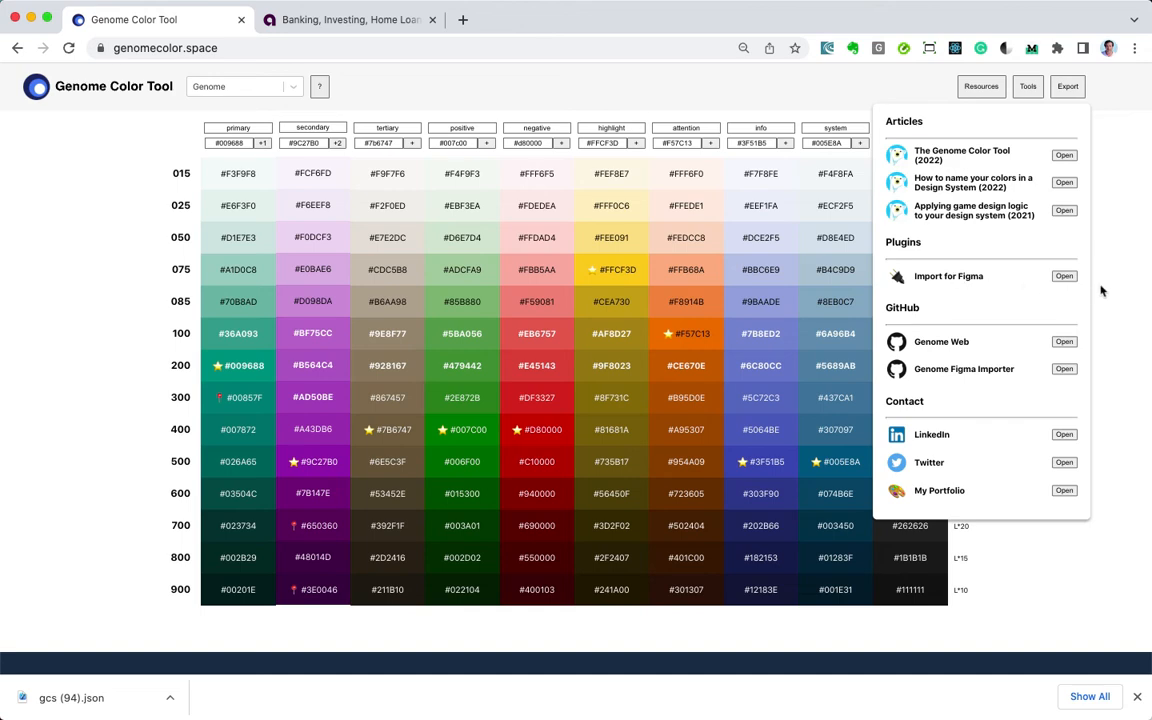
# Switch to Figma, deselect the swatch and bring an empty canvas area beside the Ally swatches into view.
pyautogui.press('super+Tab')
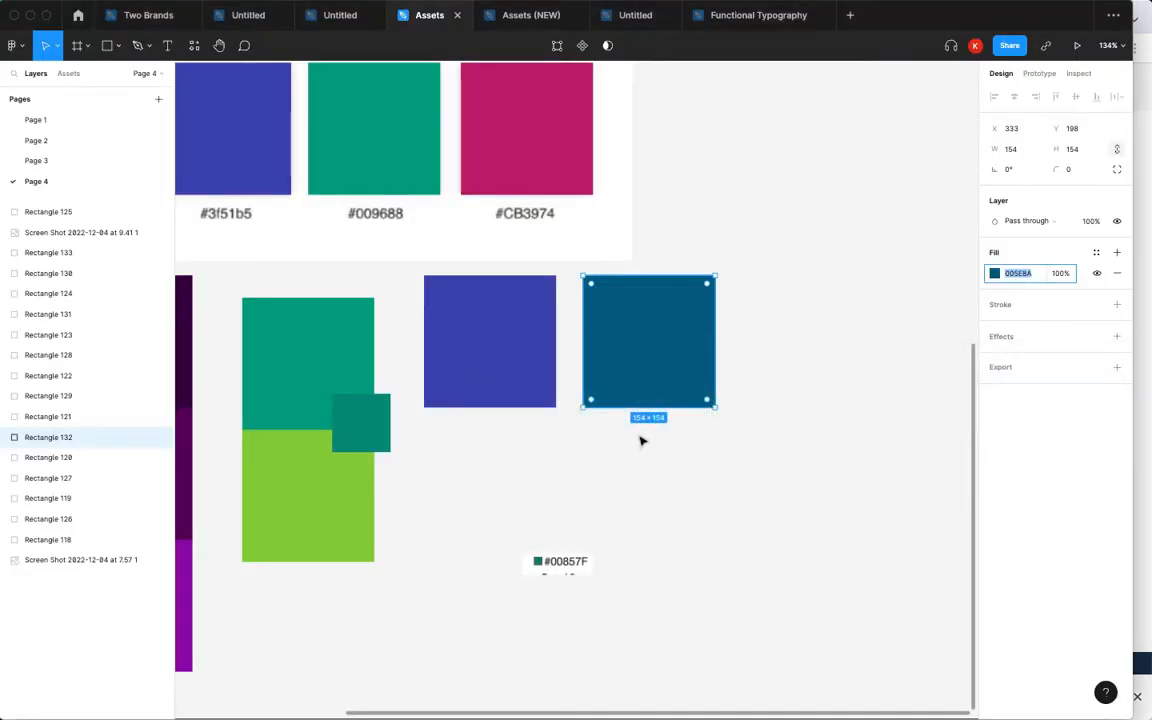
pyautogui.scroll(-5, 640, 437)
pyautogui.scroll(-2, 700, 428)
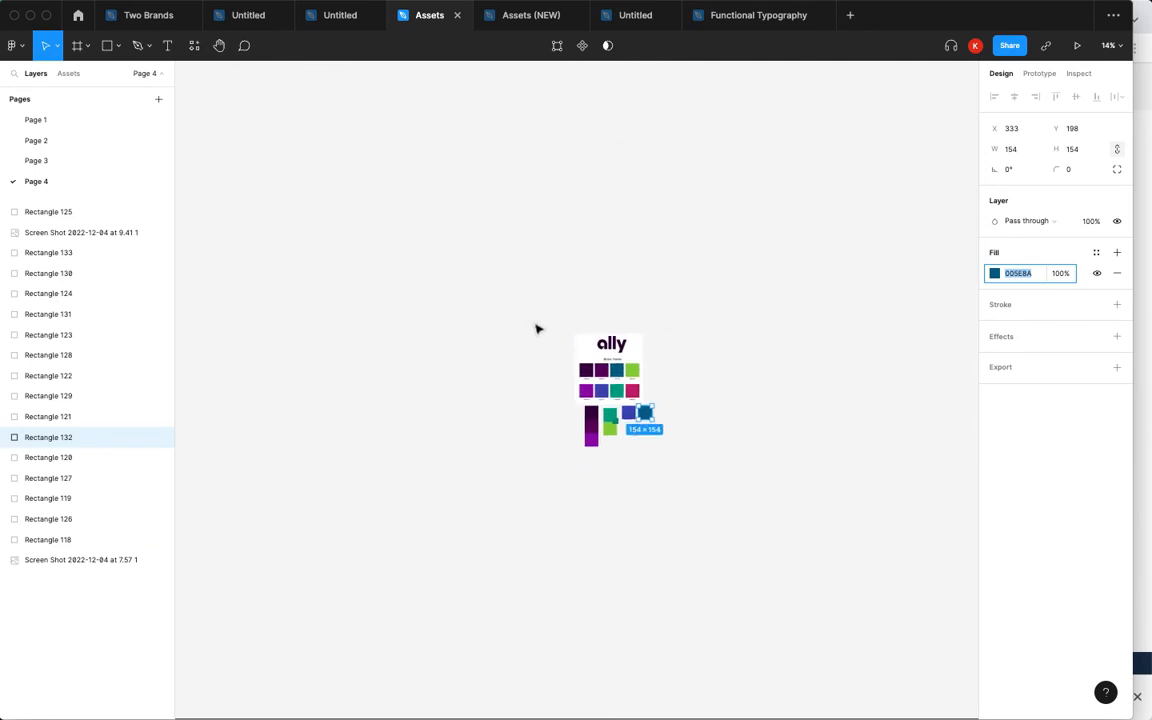
pyautogui.moveTo(460, 228); pyautogui.dragTo(755, 574)
pyautogui.moveTo(594, 370); pyautogui.dragTo(911, 504)
pyautogui.click(404, 93)
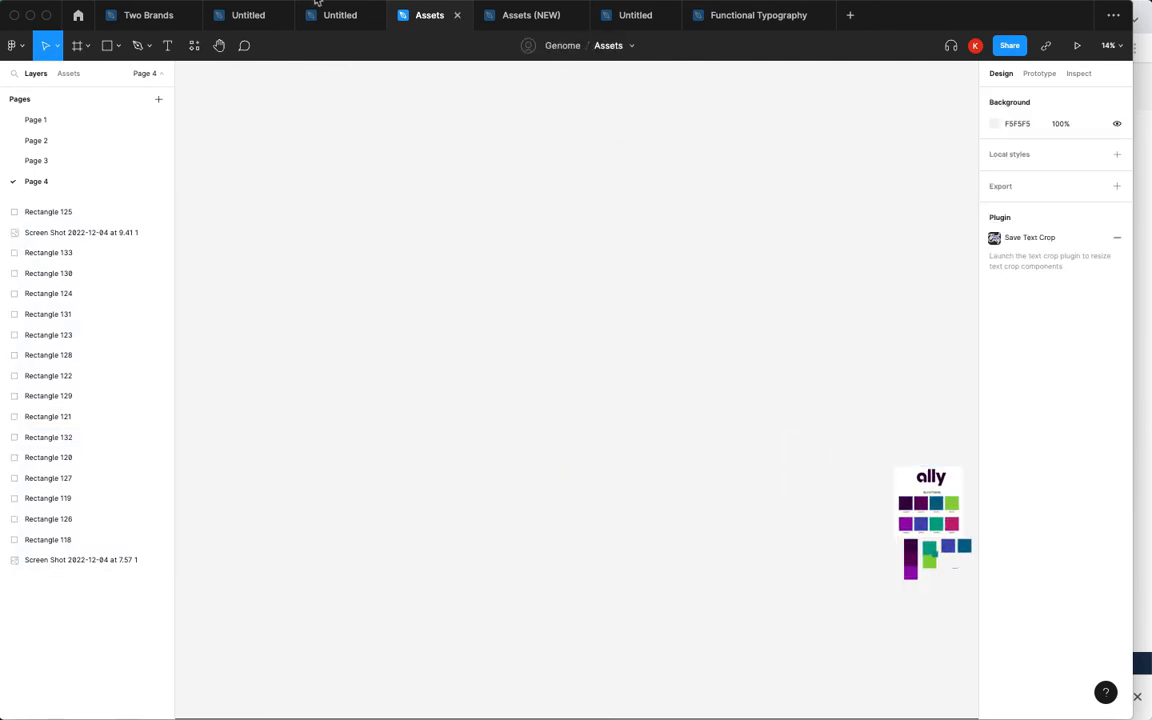
pyautogui.click(366, 0)
pyautogui.click(669, 266)
pyautogui.moveTo(510, 318); pyautogui.dragTo(633, 420)
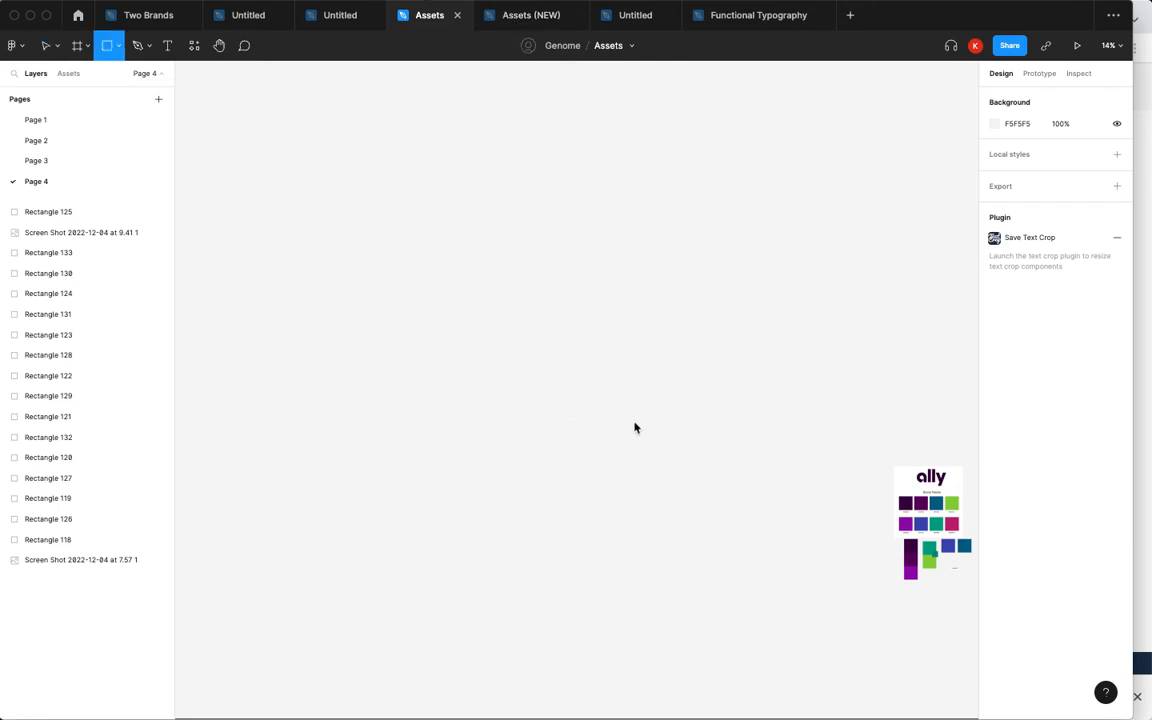
pyautogui.press('Escape')
pyautogui.click(548, 397)
pyautogui.press('Delete')
# Run the Genome Import plugin and load gcs (94).json from the Downloads folder.
pyautogui.click(404, 0)
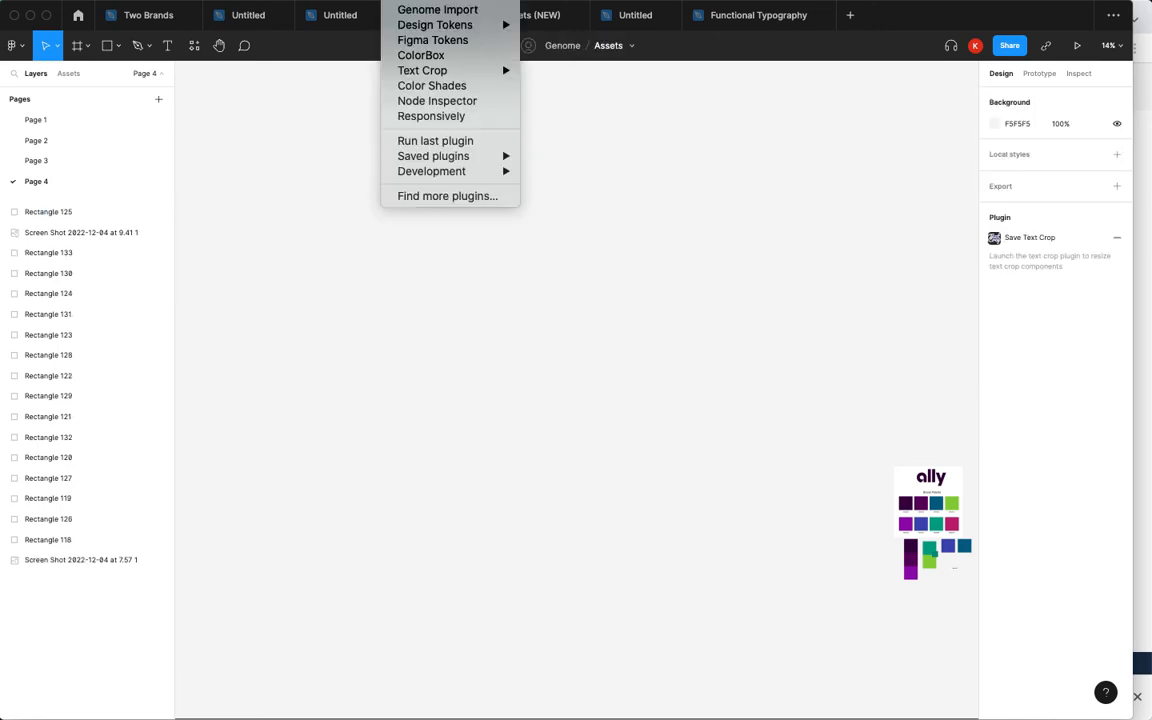
pyautogui.click(411, 10)
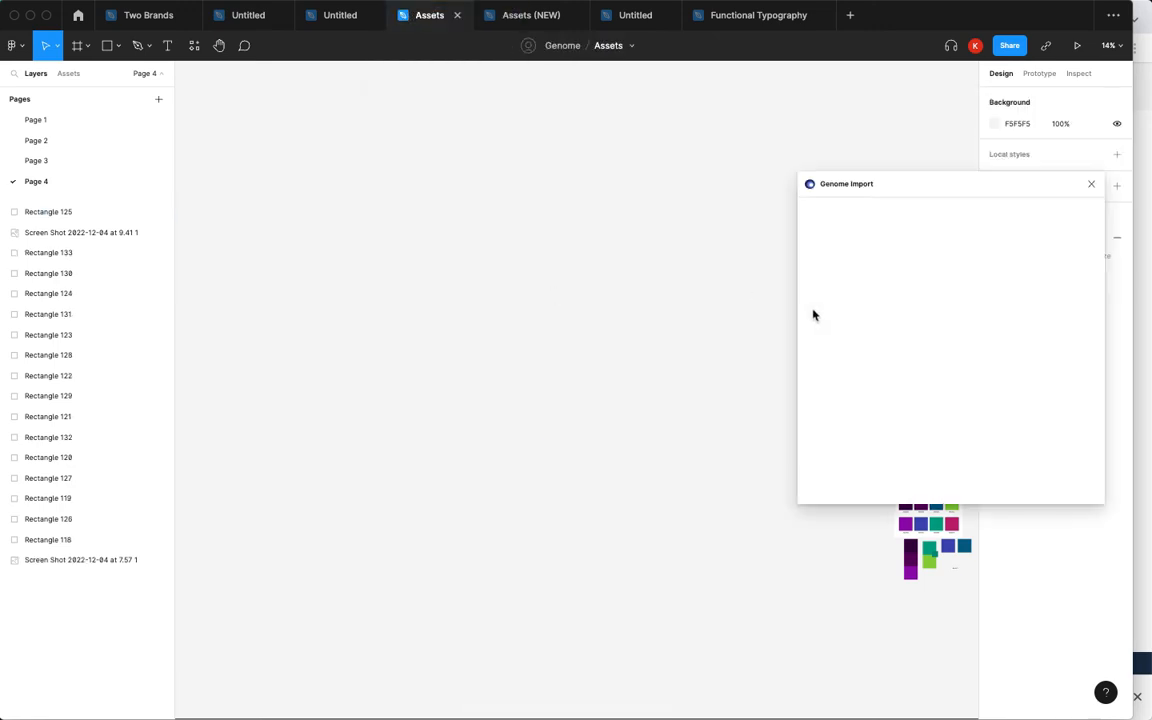
pyautogui.click(914, 234)
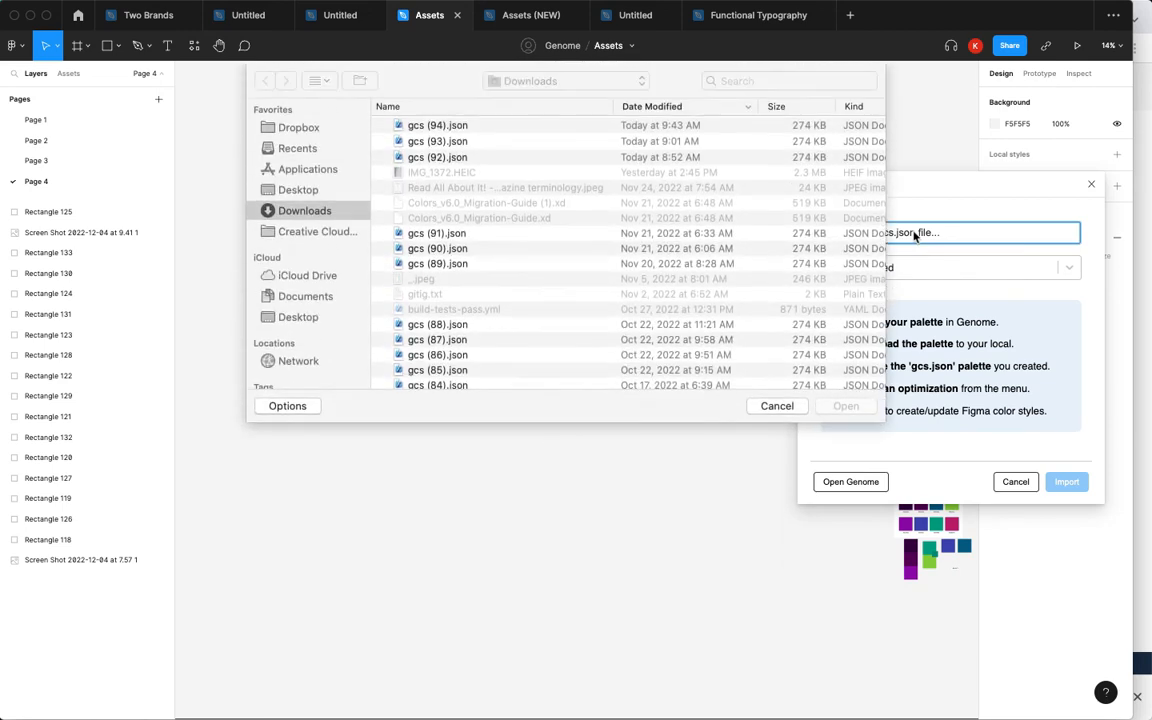
pyautogui.click(432, 126)
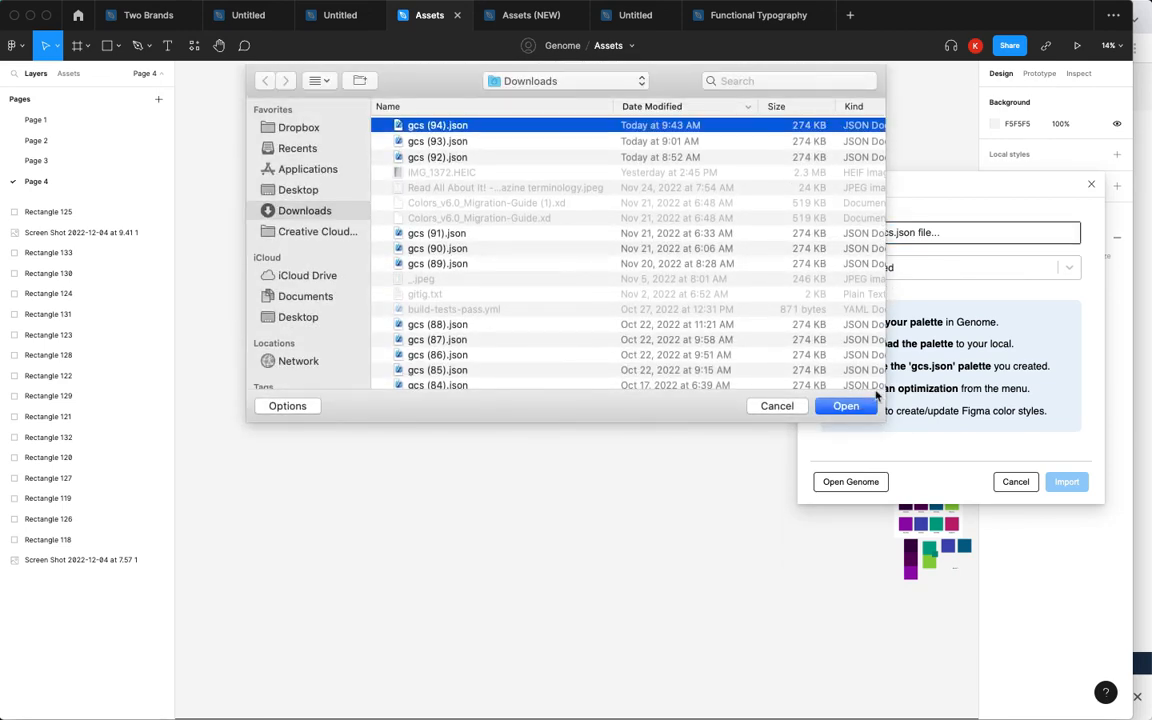
pyautogui.click(870, 404)
# Choose the Genome optimization, import the palette as Figma color styles and deselect the result.
pyautogui.click(924, 281)
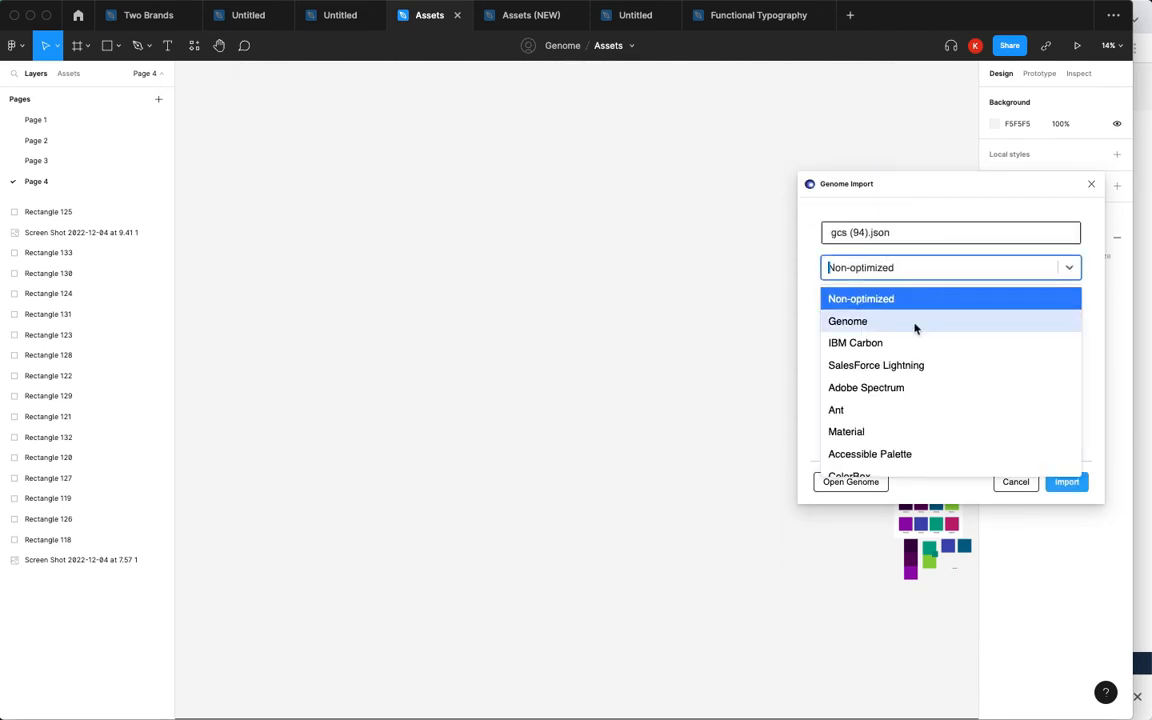
pyautogui.click(913, 322)
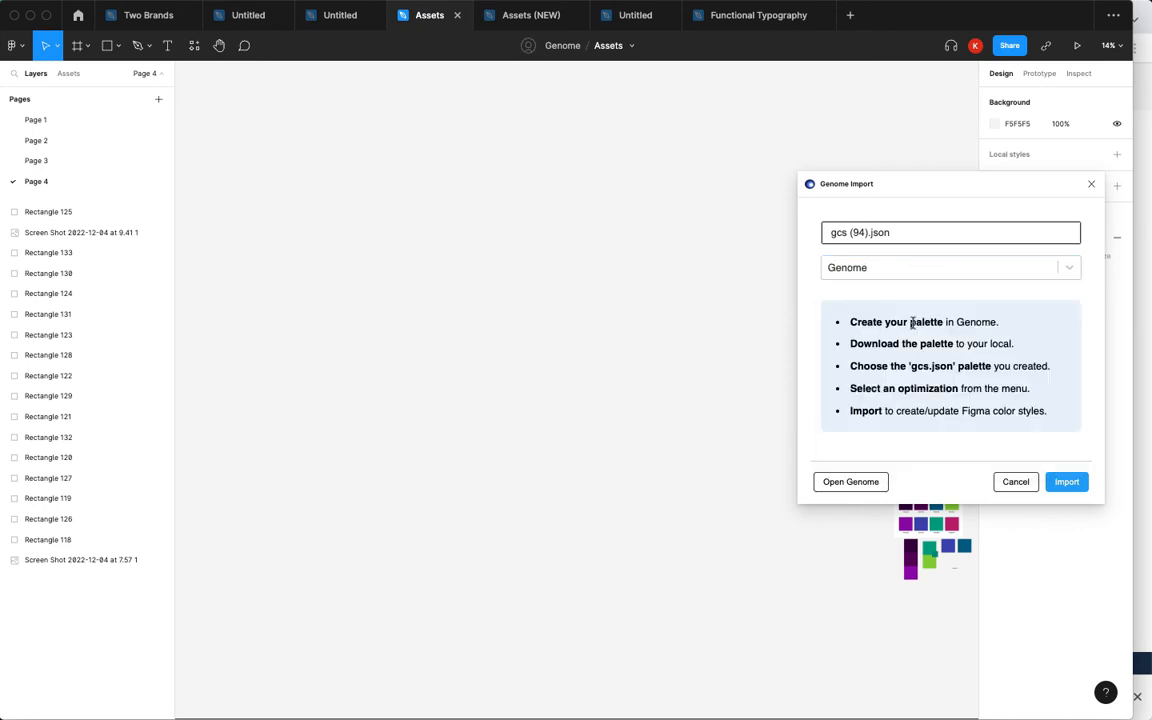
pyautogui.click(877, 268)
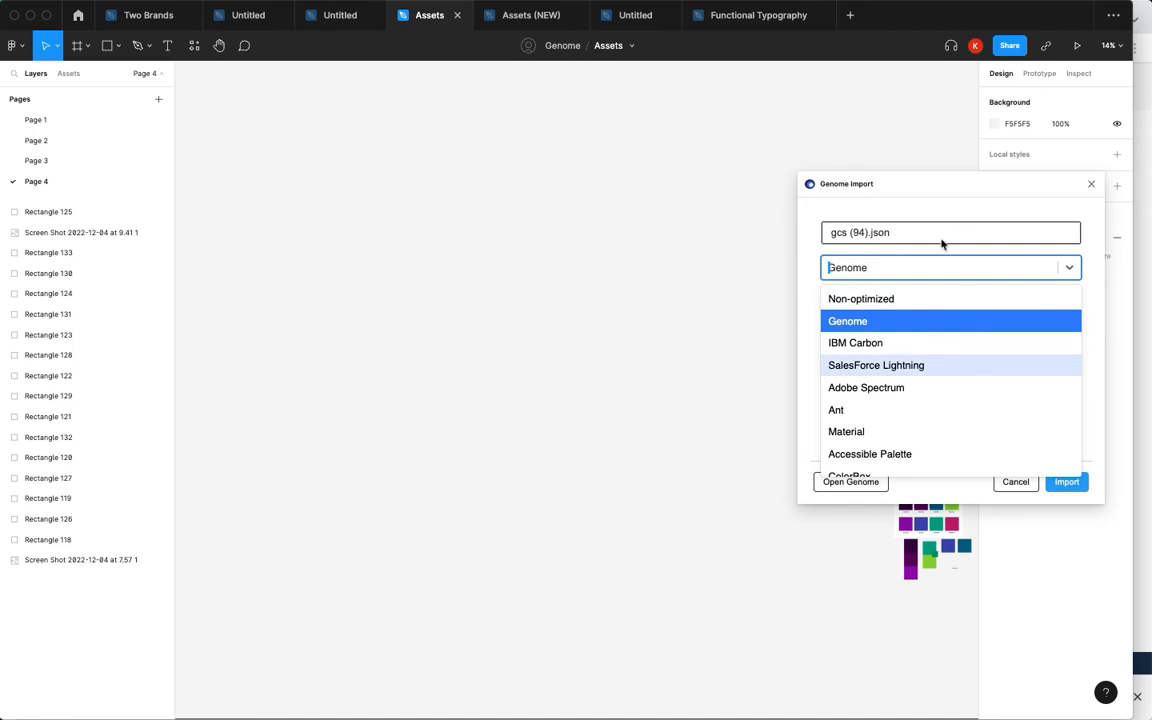
pyautogui.click(914, 209)
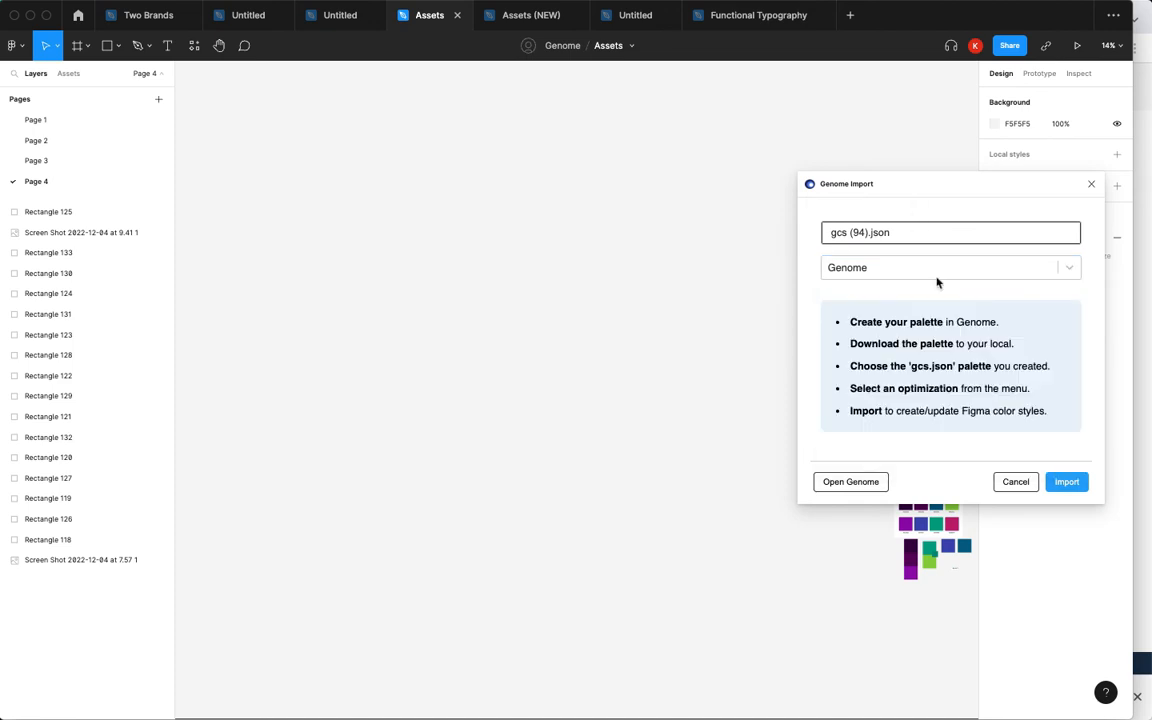
pyautogui.click(1066, 484)
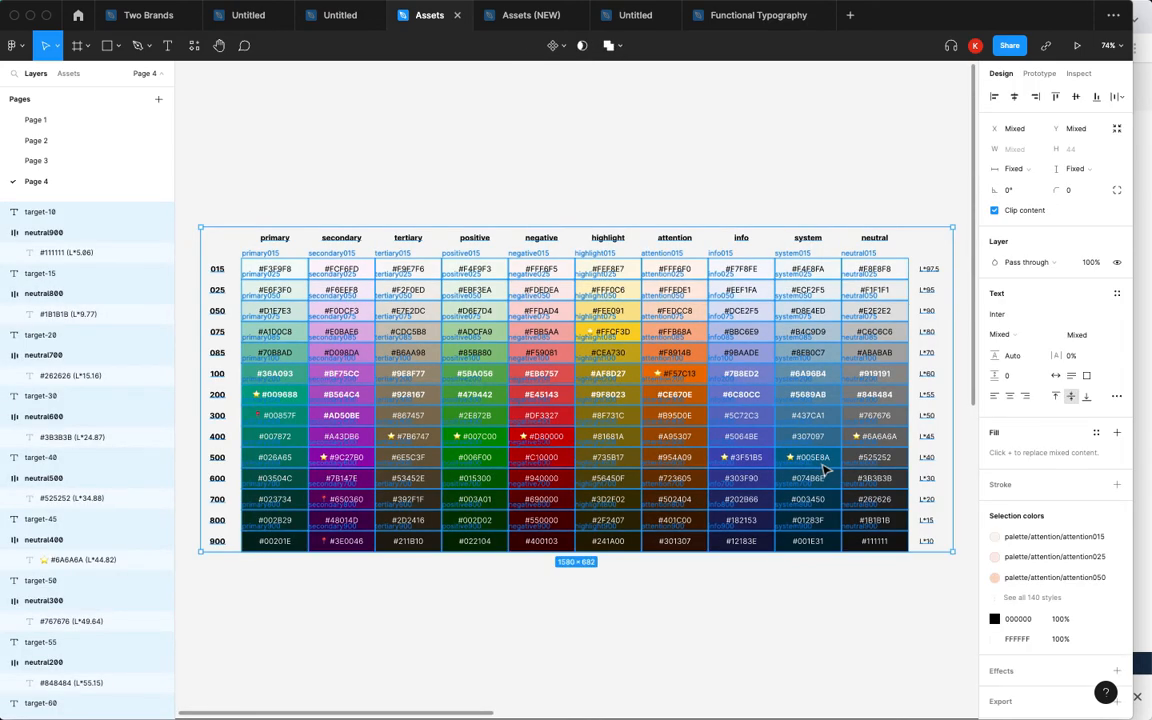
pyautogui.click(362, 176)
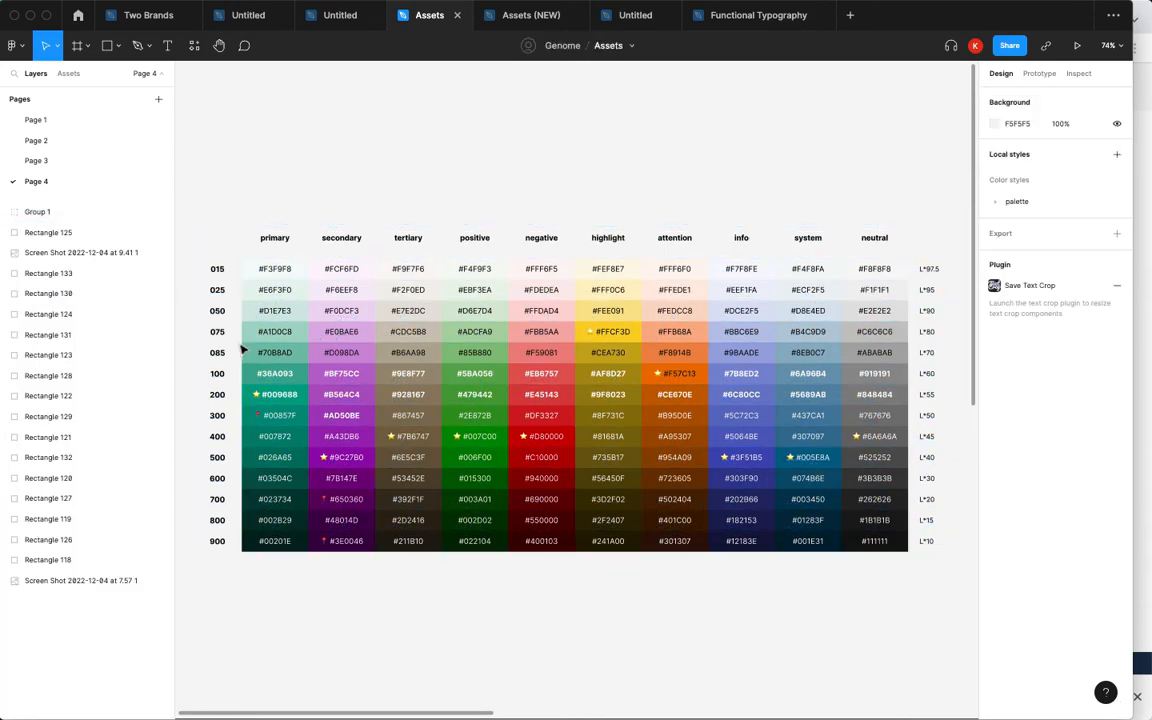
# Draw a rectangle about 268 × 166 above the imported palette and browse the color styles available for its fill.
pyautogui.scroll(5, 241, 347)
pyautogui.scroll(3, 241, 347)
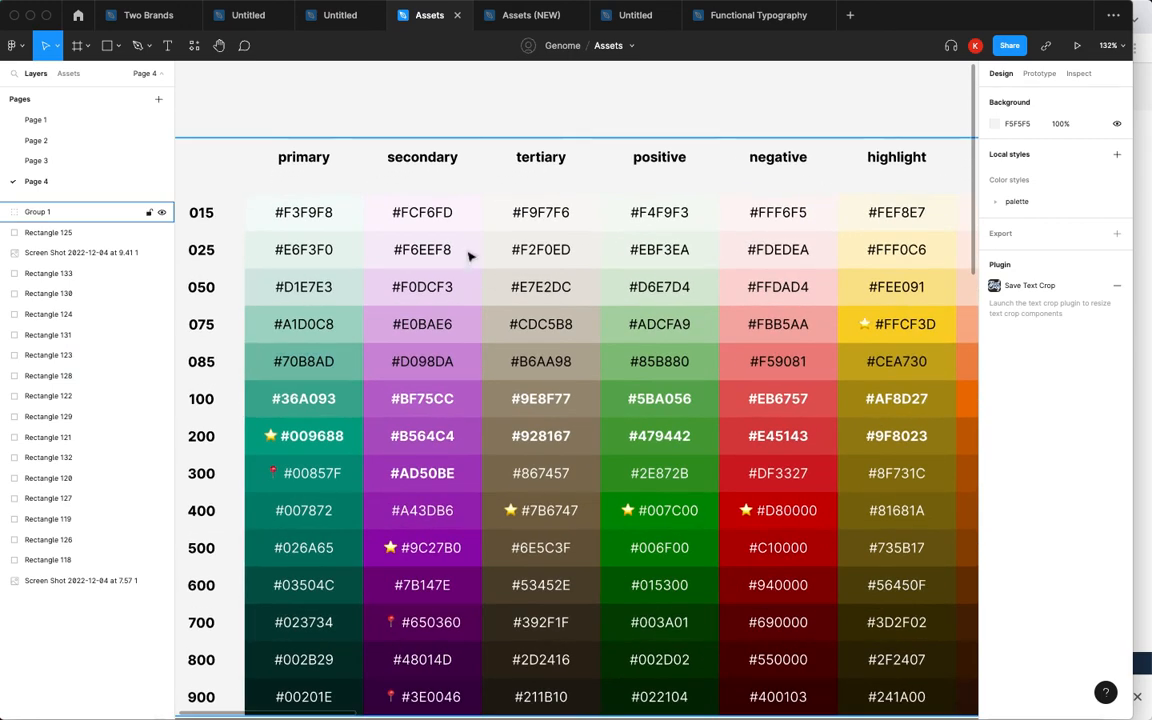
pyautogui.scroll(-6, 404, 374)
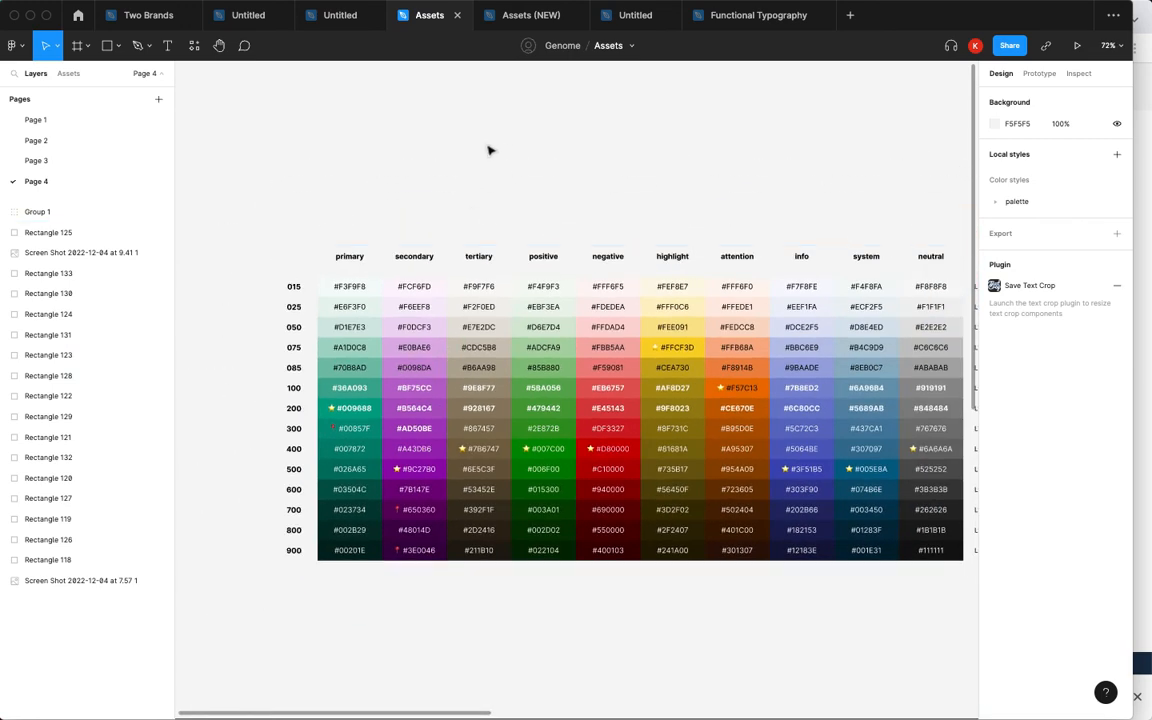
pyautogui.press('r')
pyautogui.moveTo(527, 122)
pyautogui.mouseDown()
pyautogui.moveTo(617, 190)
pyautogui.moveTo(652, 198)
pyautogui.mouseUp()
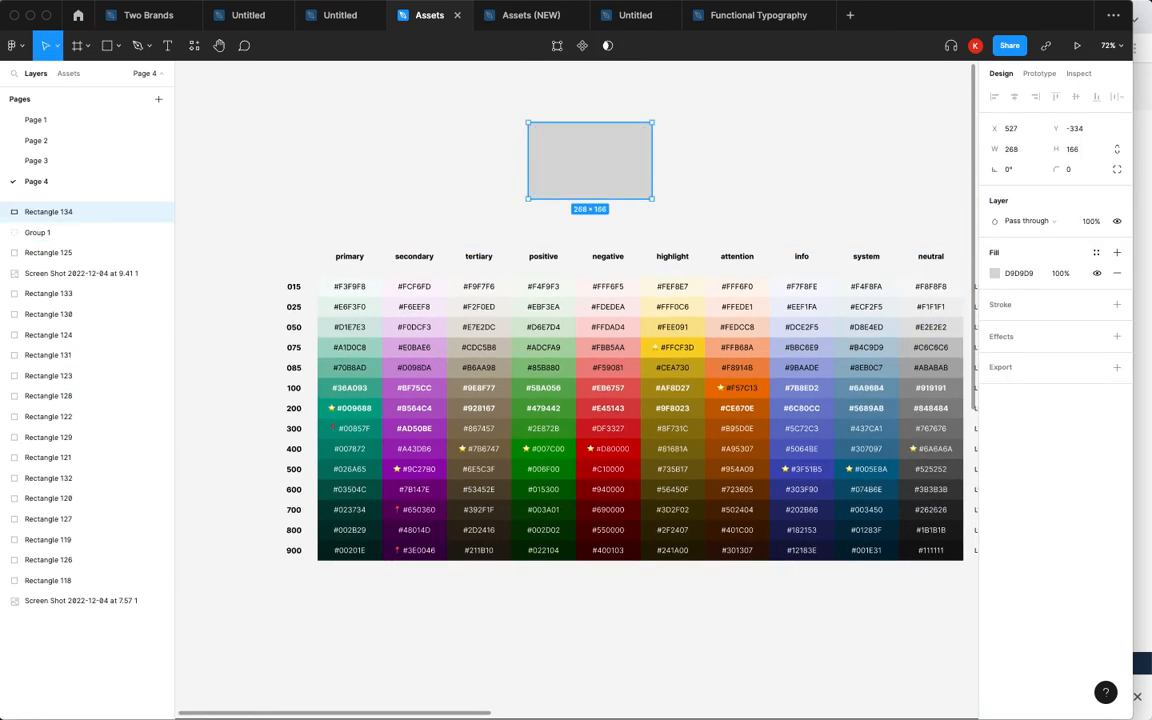
pyautogui.click(1094, 253)
pyautogui.scroll(-10, 1092, 391)
pyautogui.scroll(-10, 1092, 391)
pyautogui.click(836, 167)
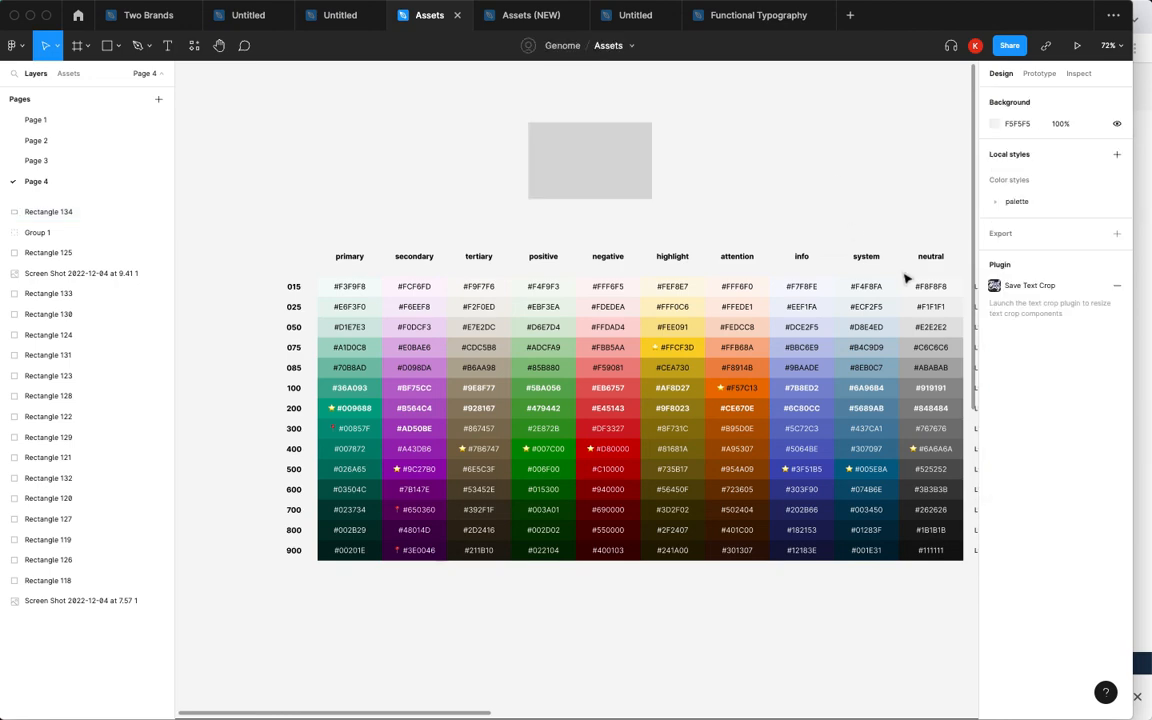
# Switch to Chrome and check the choice of color systems in the Genome Color Tool, keeping Genome.
pyautogui.press('super+Tab')
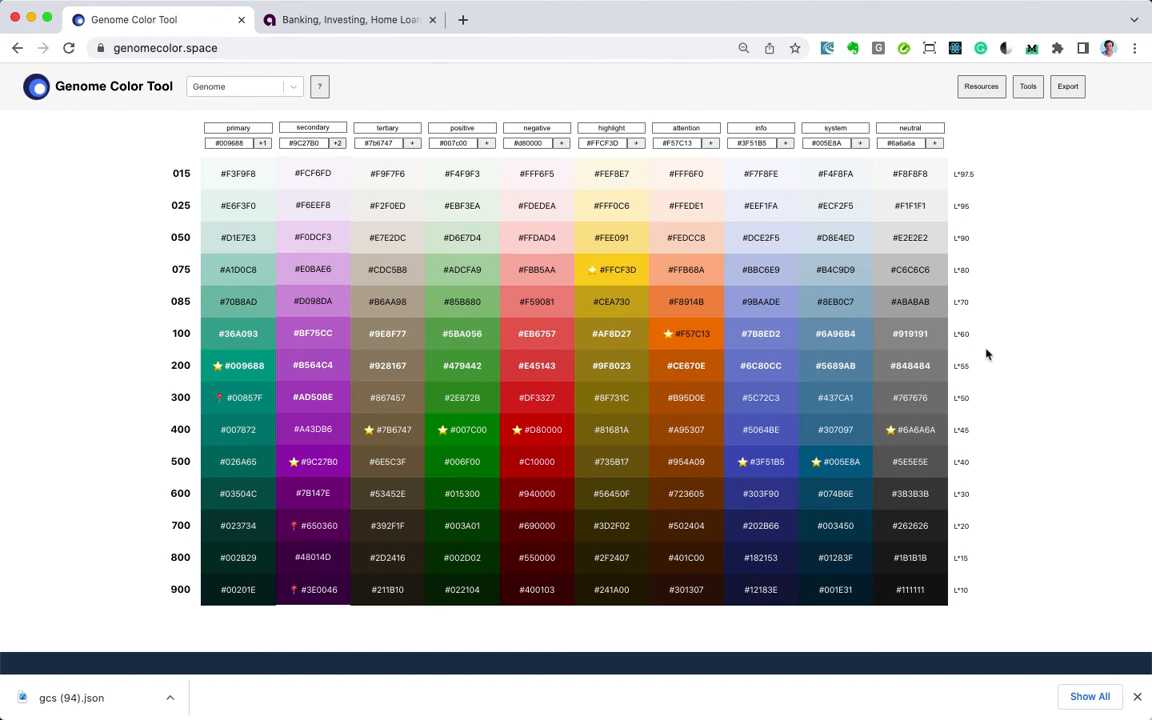
pyautogui.click(207, 89)
pyautogui.click(125, 162)
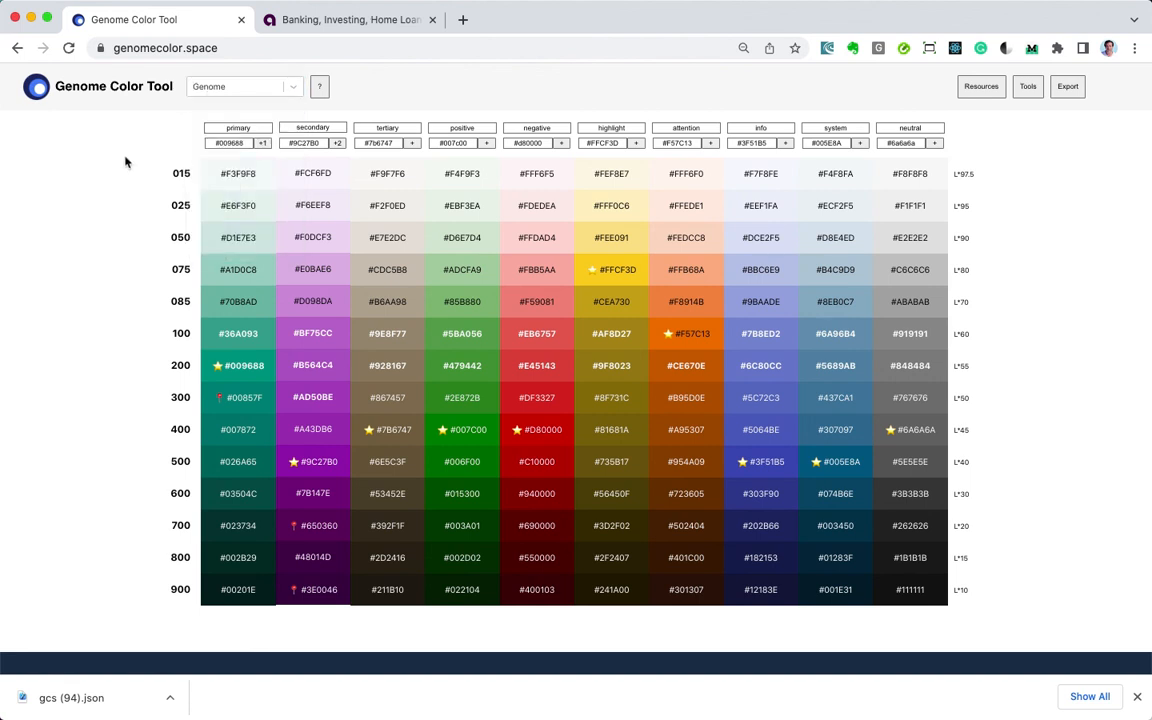